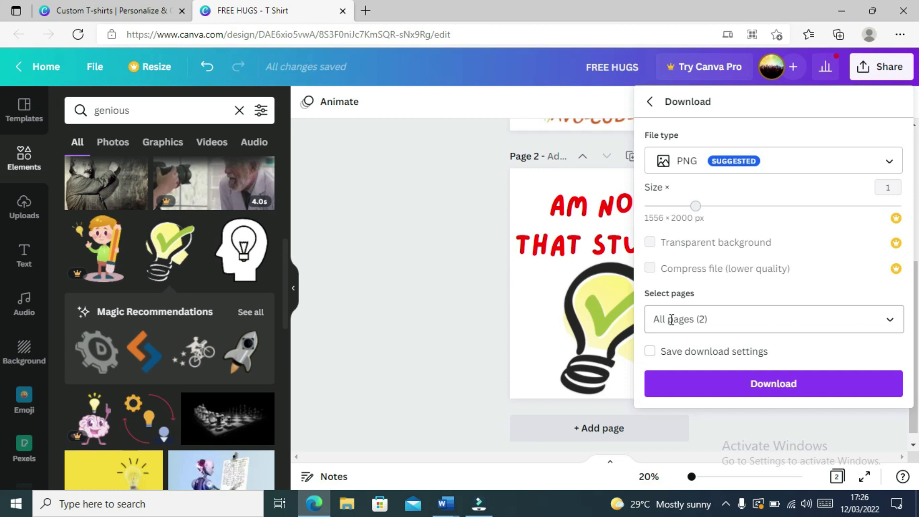
Step: Download all pages of the FREE HUGS design as PNG and open the folder containing the downloaded archive
left_click(698, 385)
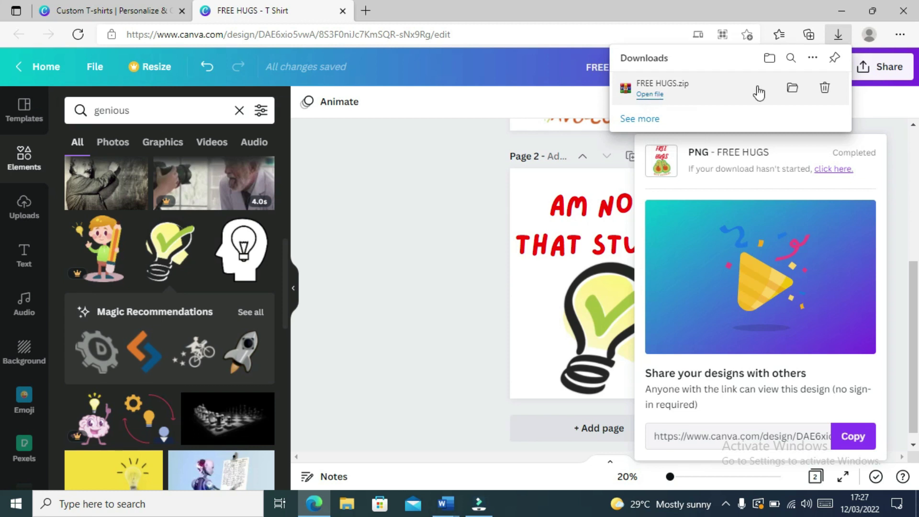
left_click(792, 90)
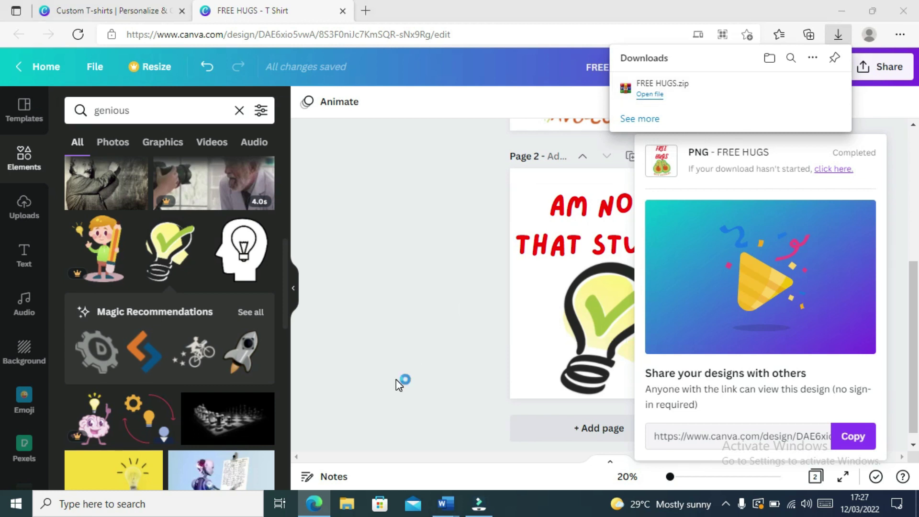
left_click(170, 234)
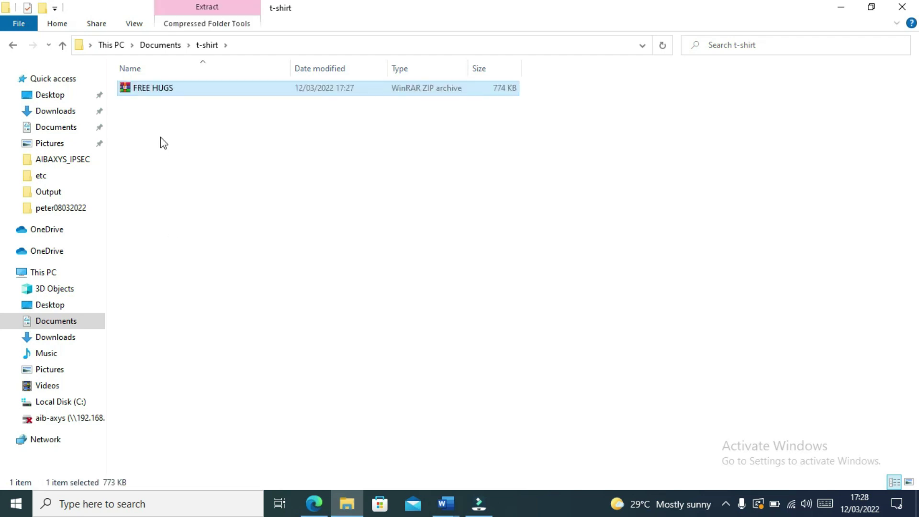
Step: Extract the FREE HUGS archive into its own FREE HUGS folder and open that folder
left_click(151, 88)
right_click(151, 88)
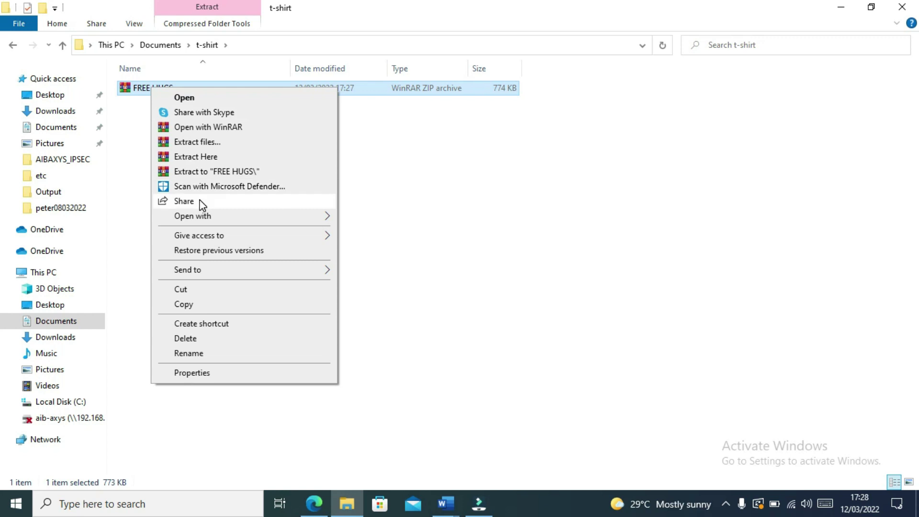
left_click(226, 171)
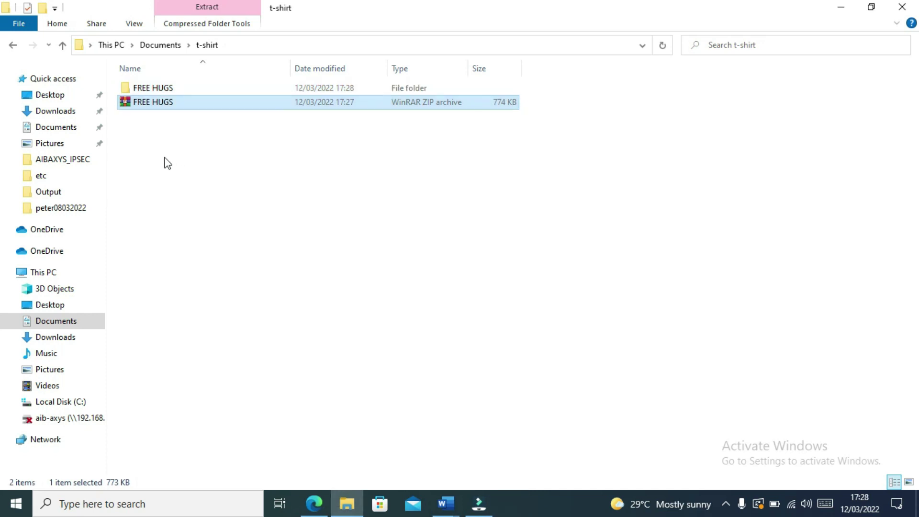
double_click(148, 88)
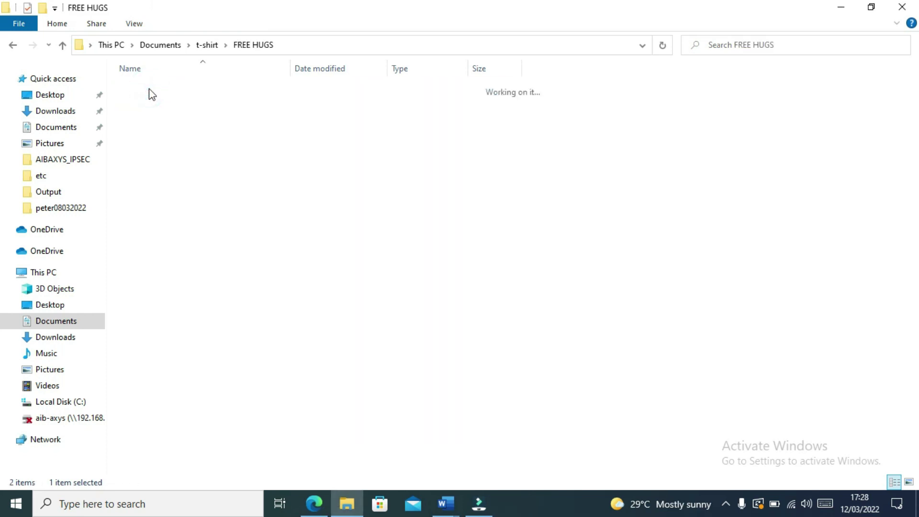
Step: View the extracted images 1 and 2 one after the other, closing each preview
left_click(157, 116)
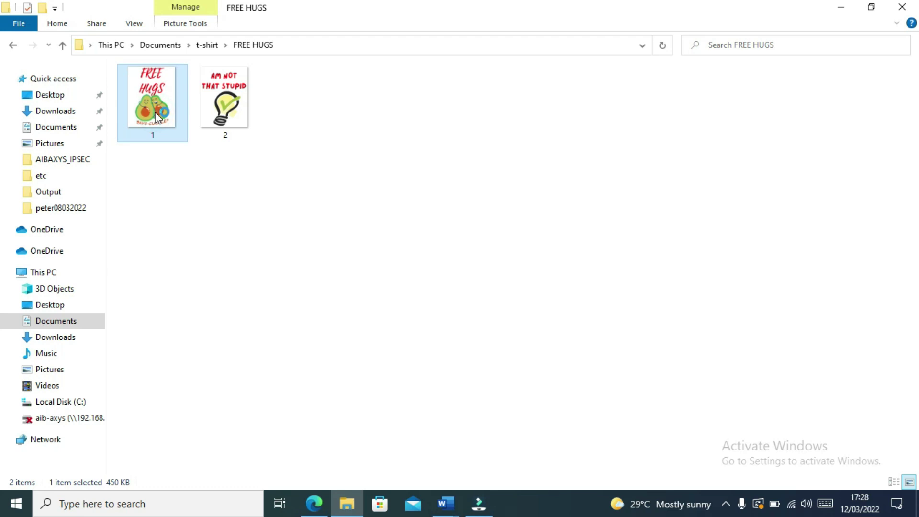
double_click(157, 116)
left_click(903, 11)
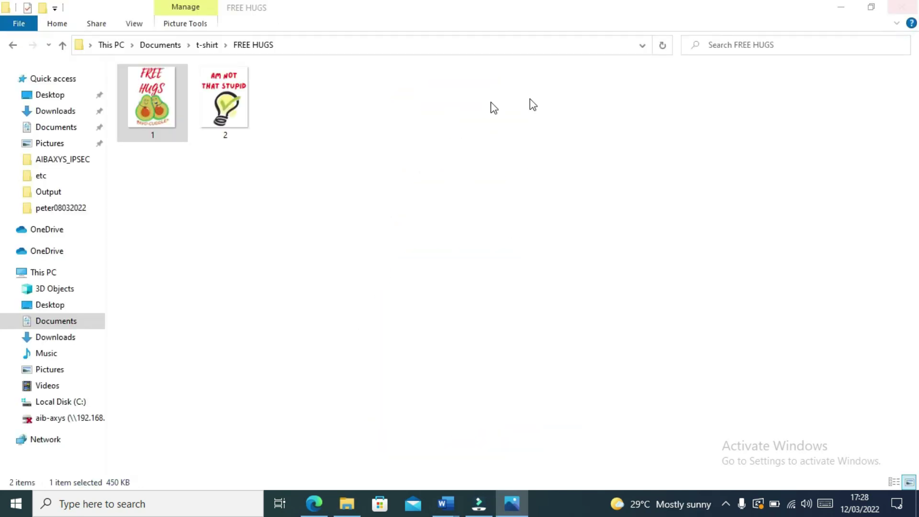
double_click(235, 99)
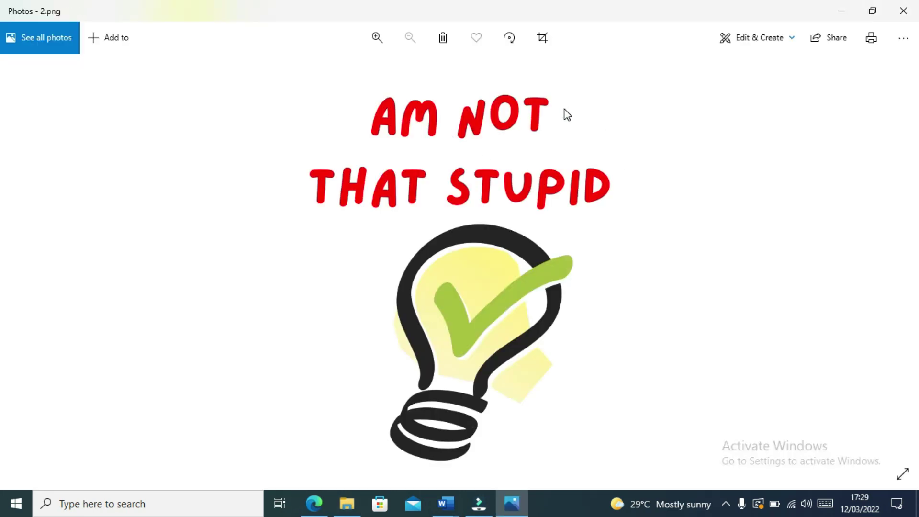
left_click(904, 15)
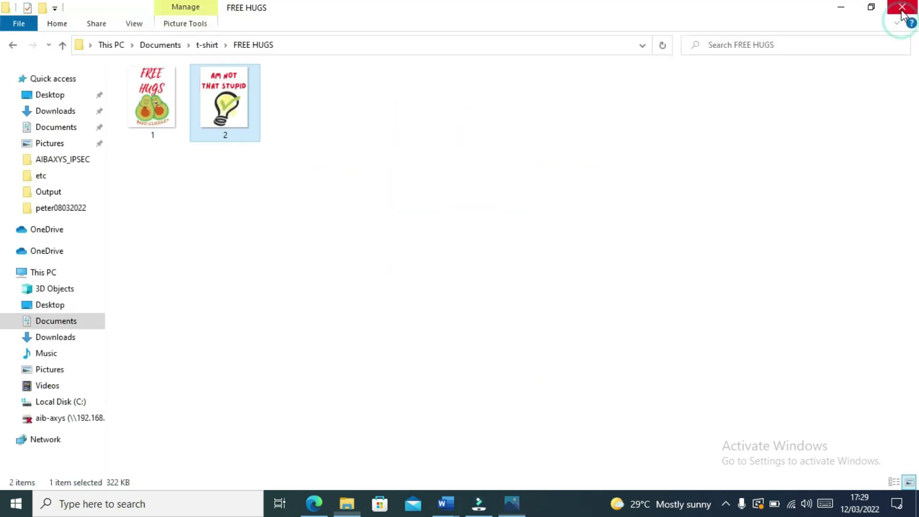
Step: Switch back to the Canva design in Edge and check its download options for a transparent background
left_click(315, 504)
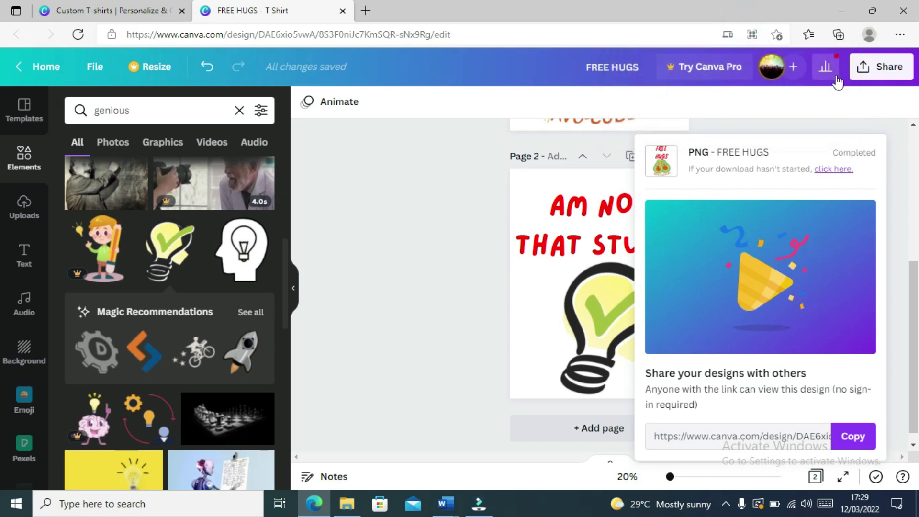
left_click(880, 69)
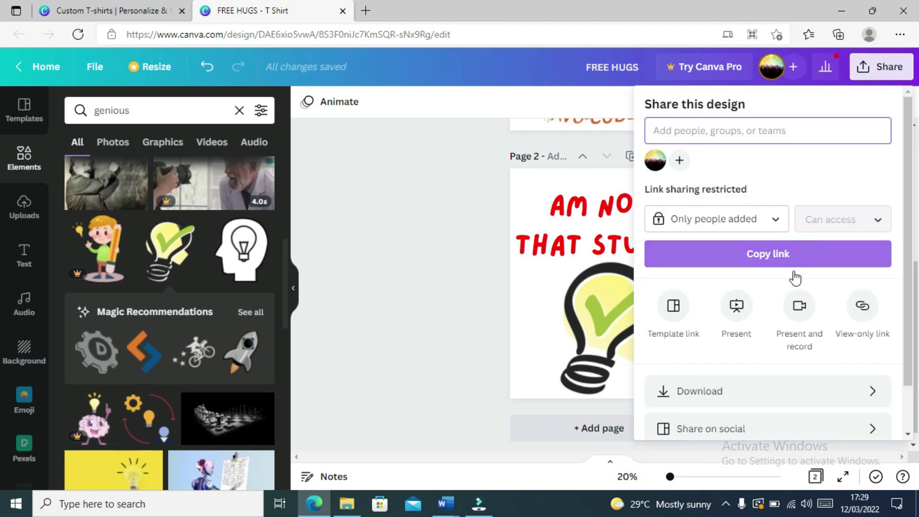
left_click(744, 394)
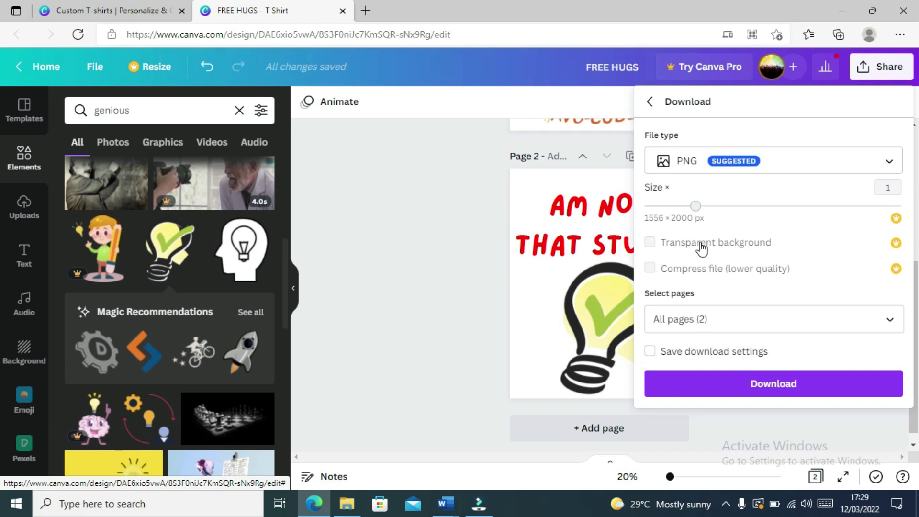
left_click(438, 204)
Step: Open remove.bg in a new tab and upload image 1 from the t-shirt > FREE HUGS folder for background removal
left_click(367, 12)
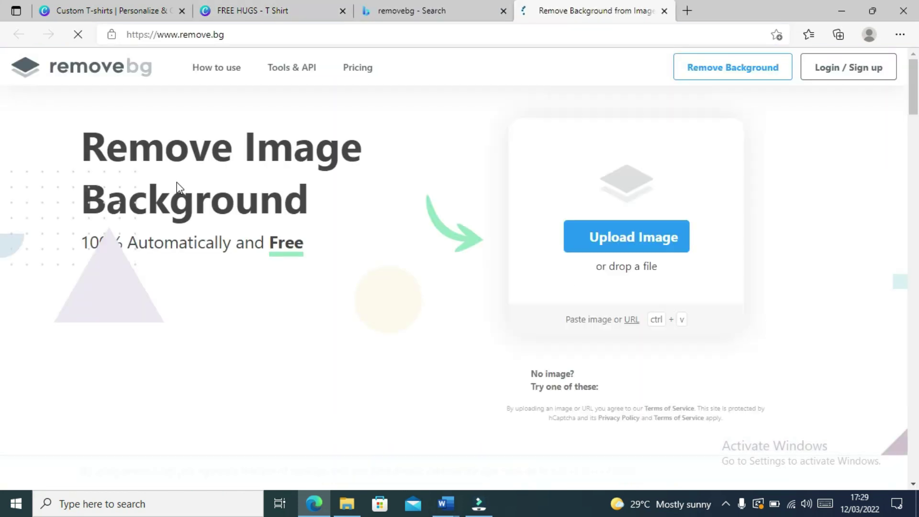
left_click(630, 244)
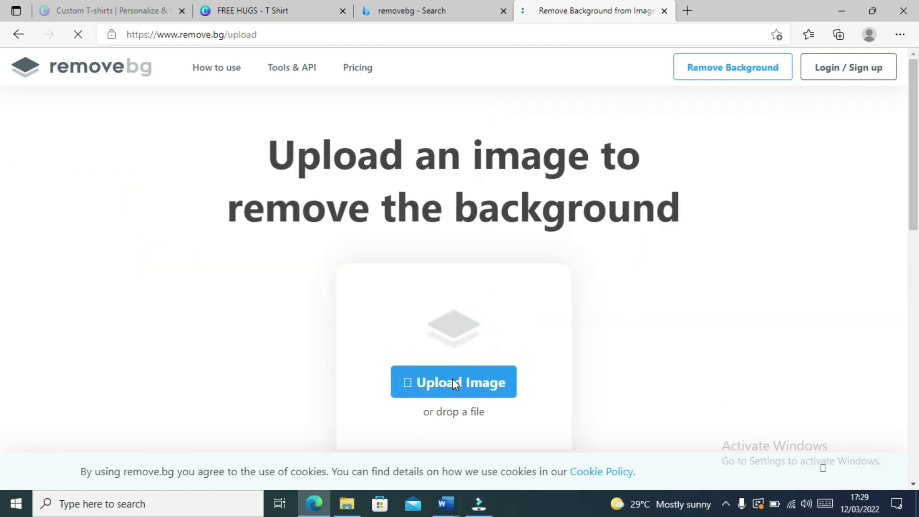
left_click(452, 380)
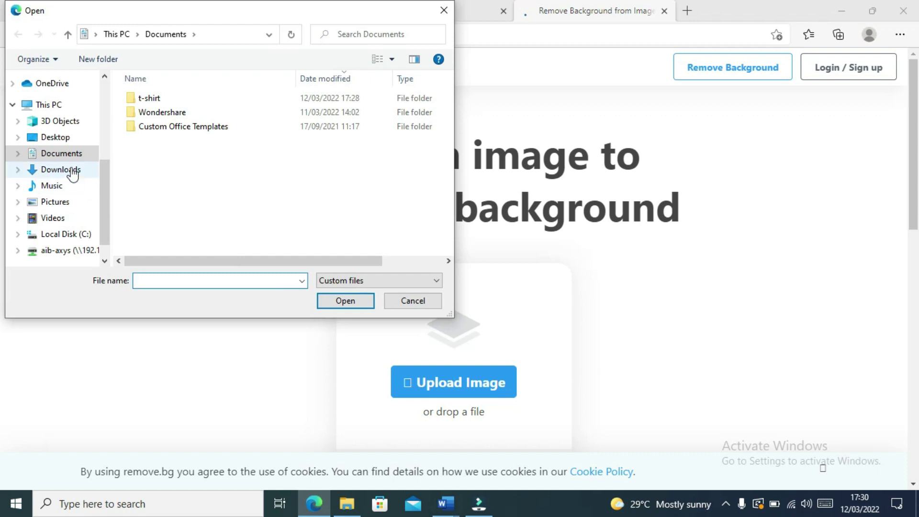
double_click(139, 98)
double_click(133, 100)
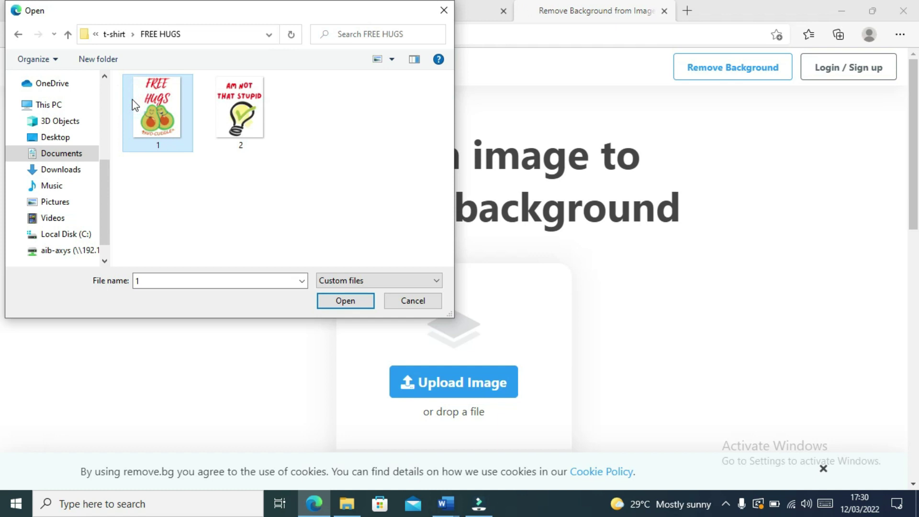
double_click(147, 100)
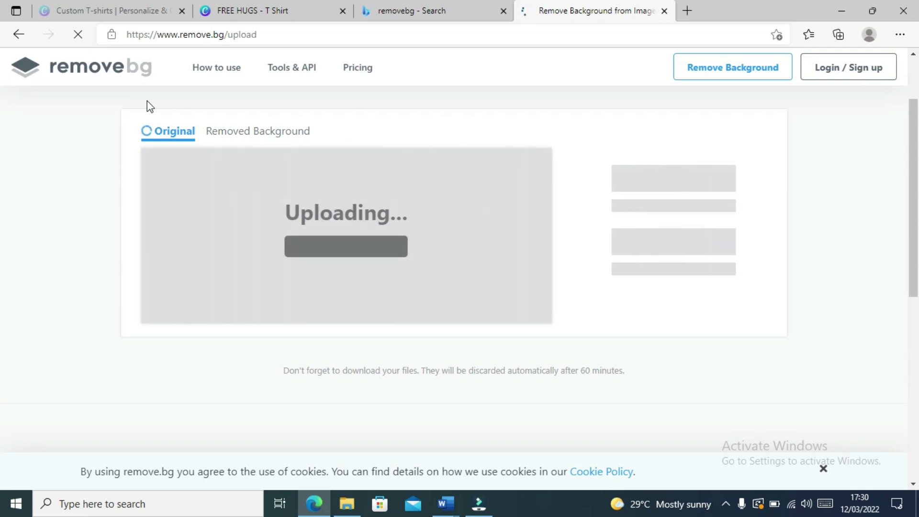
left_click(823, 468)
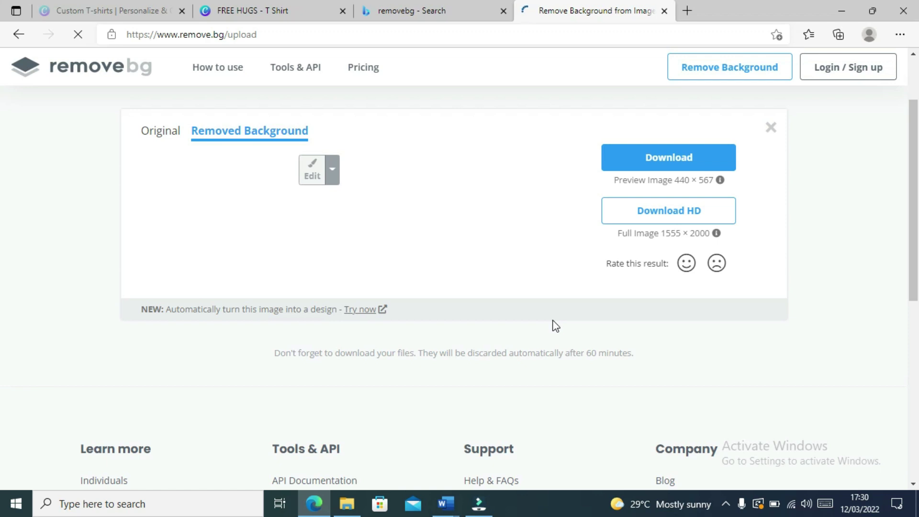
Step: Try to get the full HD version of the background-free image through the free sign-up
mouse_move(717, 233)
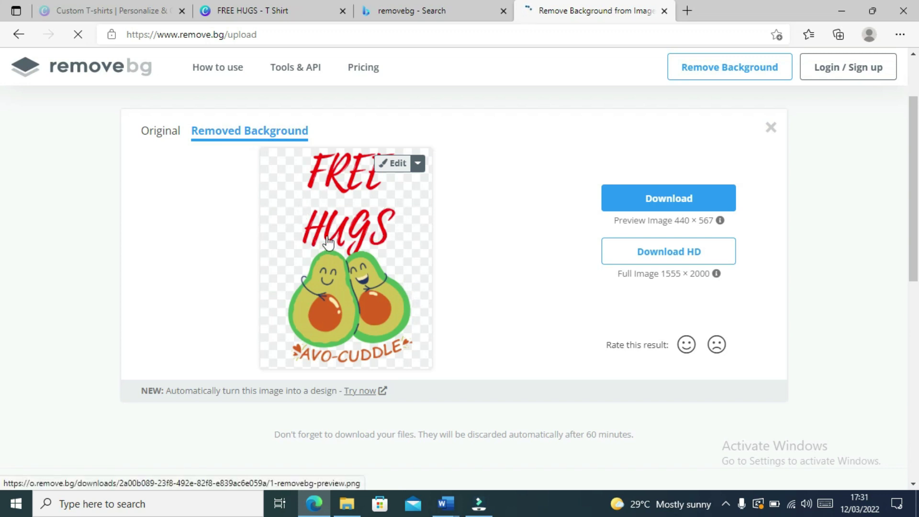
left_click(634, 252)
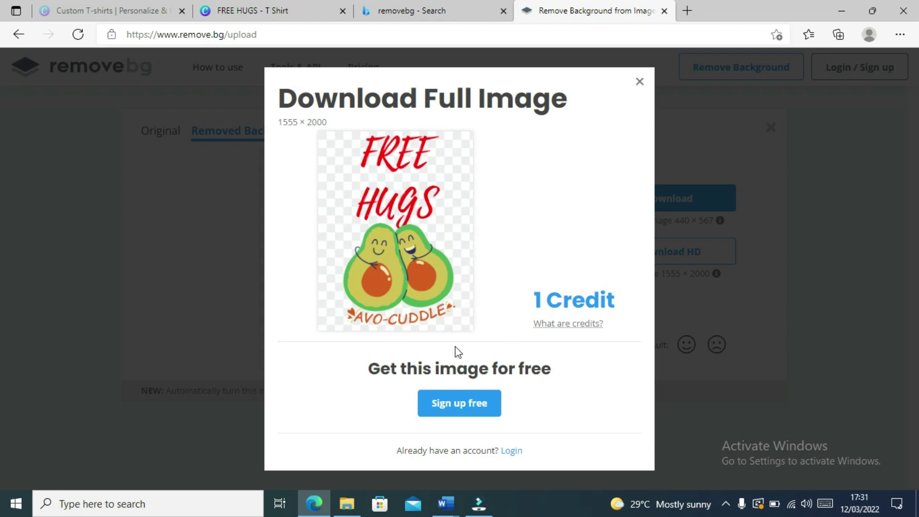
left_click(451, 408)
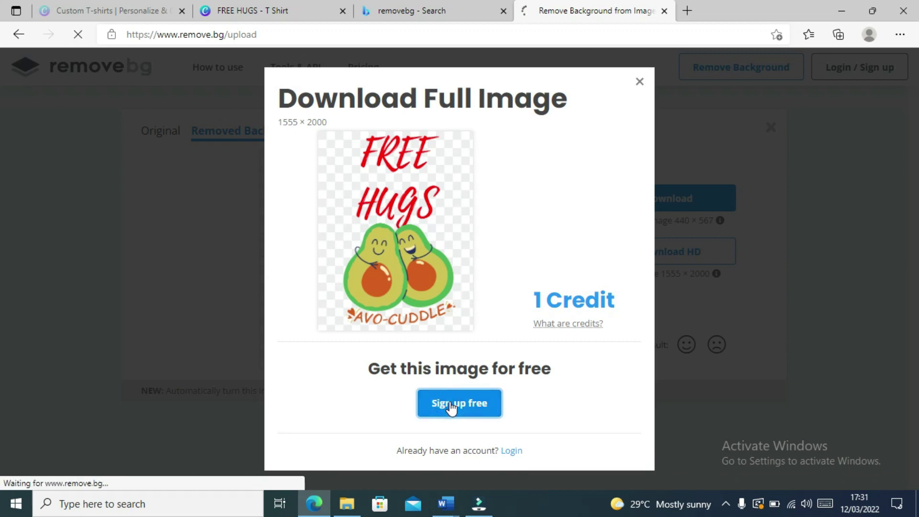
left_click(690, 363)
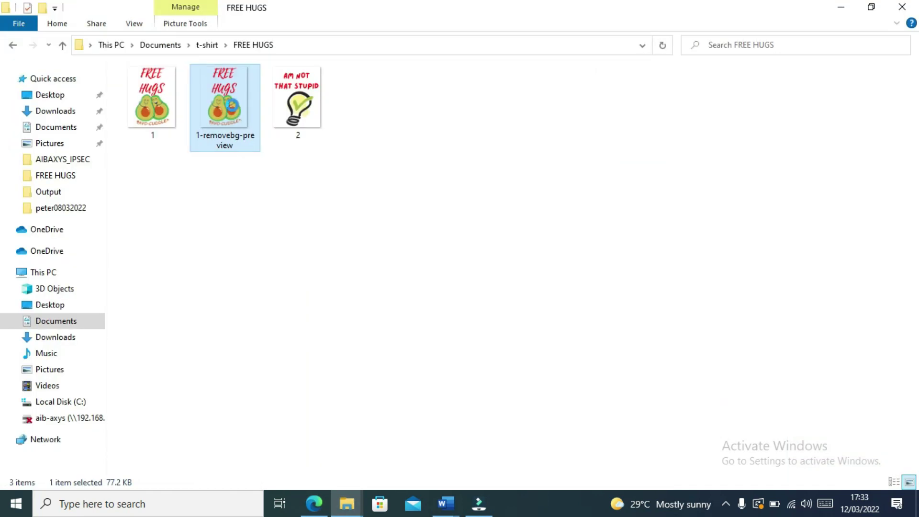
Step: Open the 1-removebg-preview image from the FREE HUGS folder in Paint 3D
right_click(233, 106)
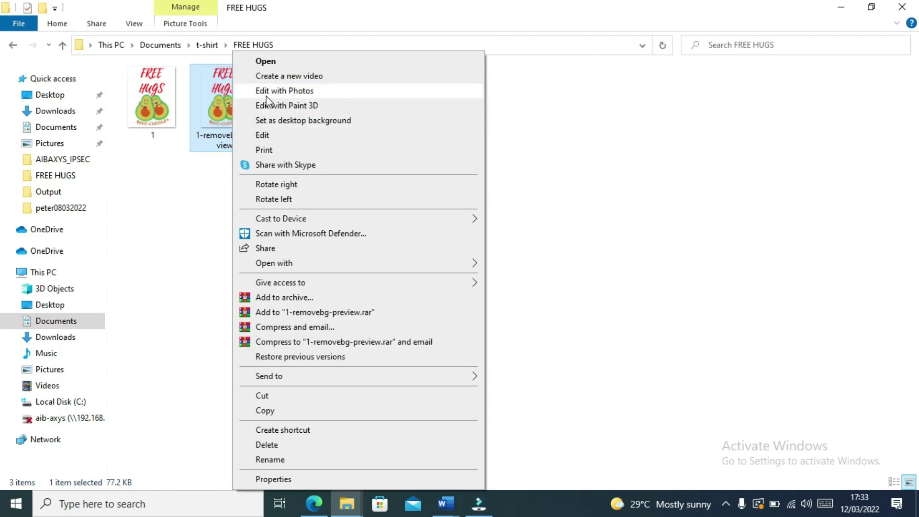
left_click(268, 106)
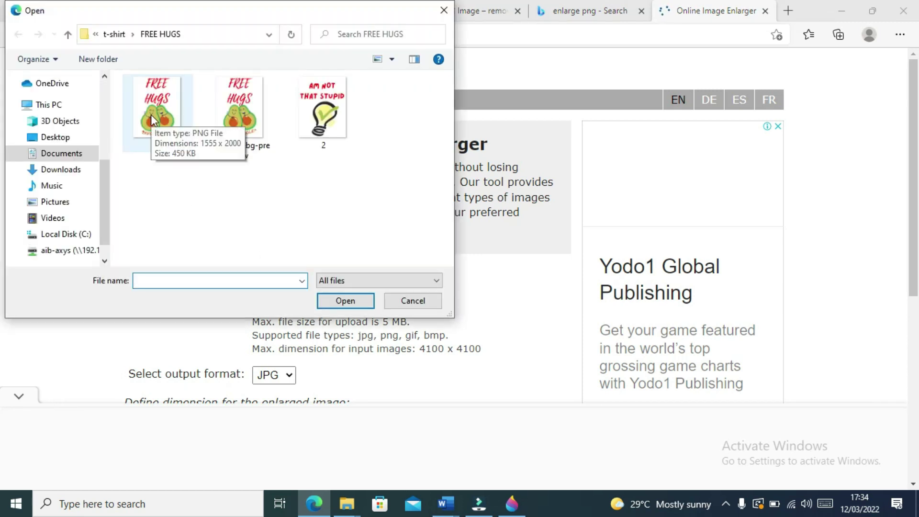
Step: Choose 1-removebg-preview.png as the image to enlarge and set the output format to PNG
double_click(234, 111)
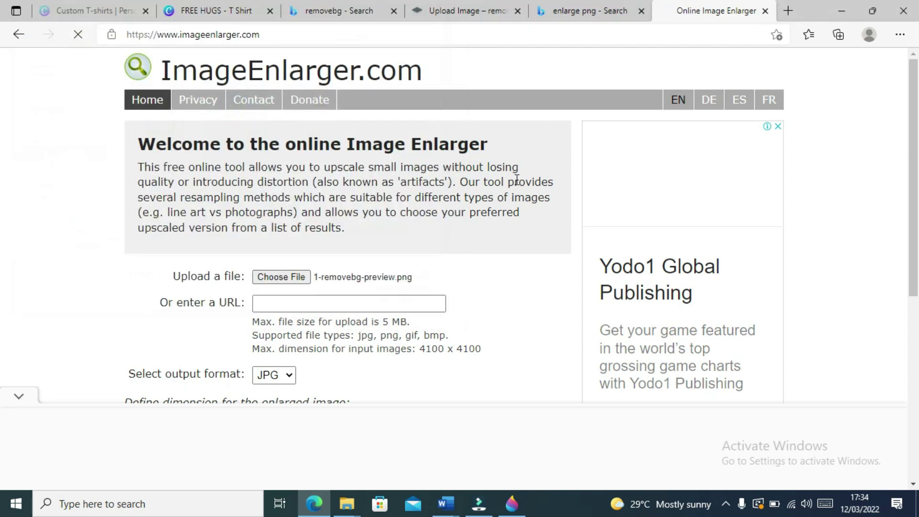
left_click_drag(915, 103, 915, 174)
left_click(290, 243)
left_click(278, 275)
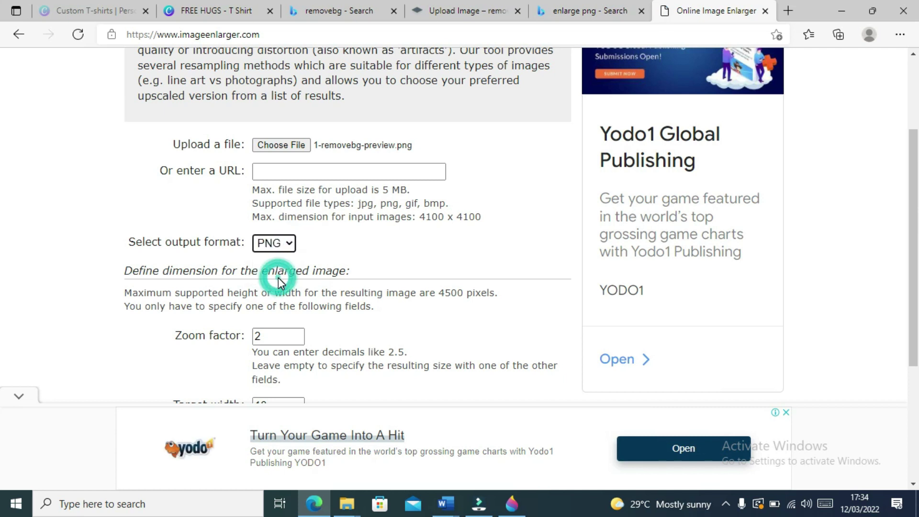
Step: Set the zoom factor to 4 and start enlarging the image
left_click(289, 338)
left_click_drag(289, 337, 254, 340)
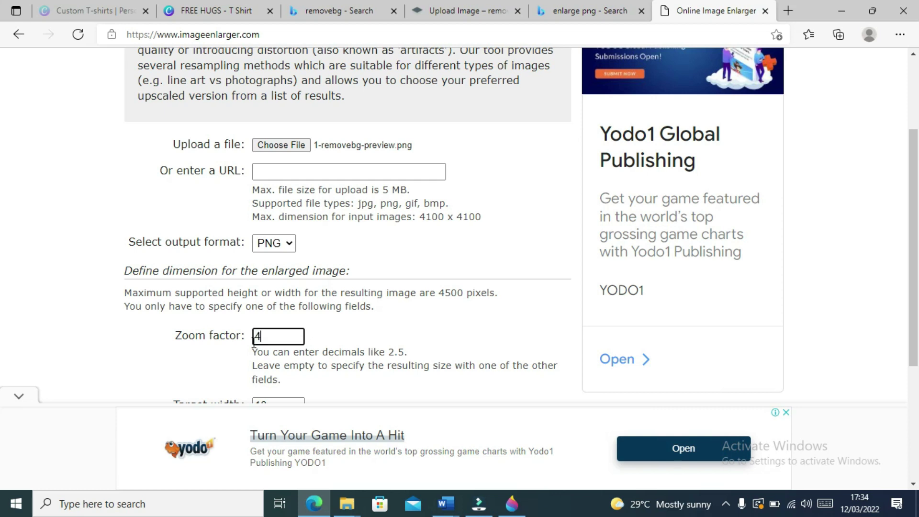
scroll(4, 182, "down", 3)
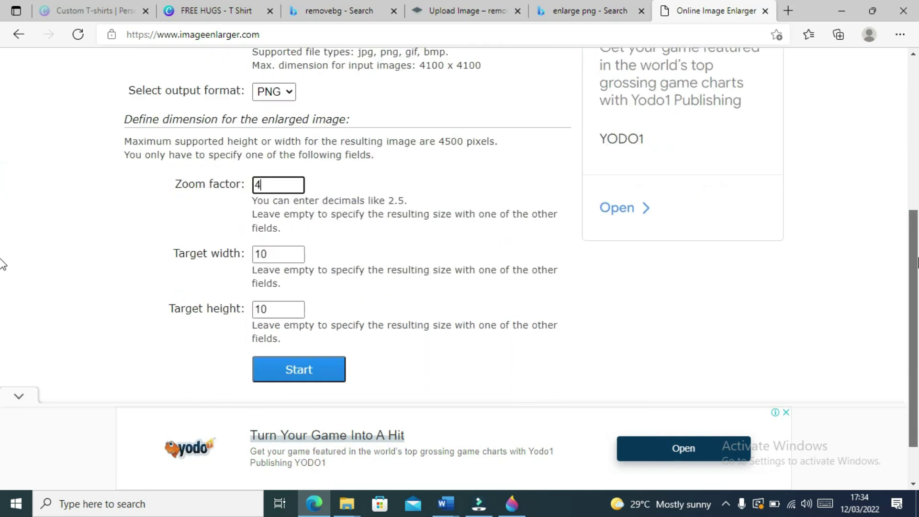
scroll(3, 282, "down", 1)
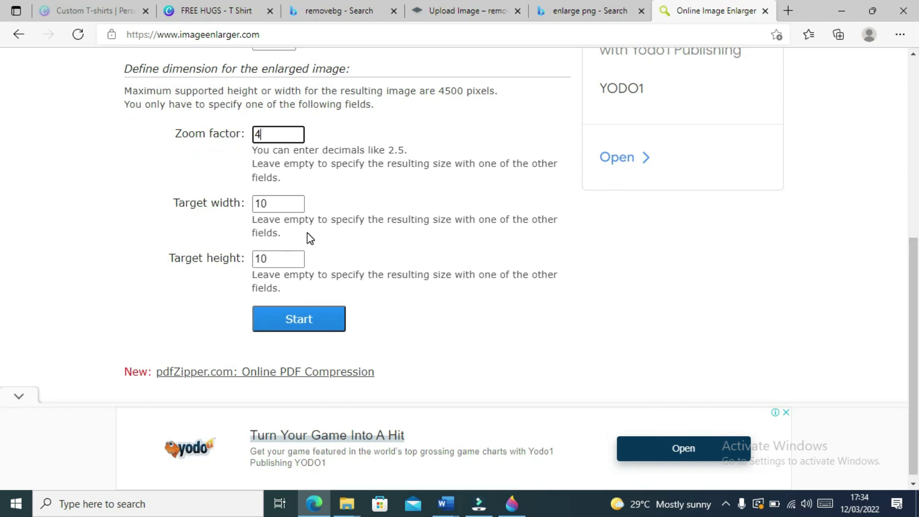
left_click(292, 199)
left_click(302, 325)
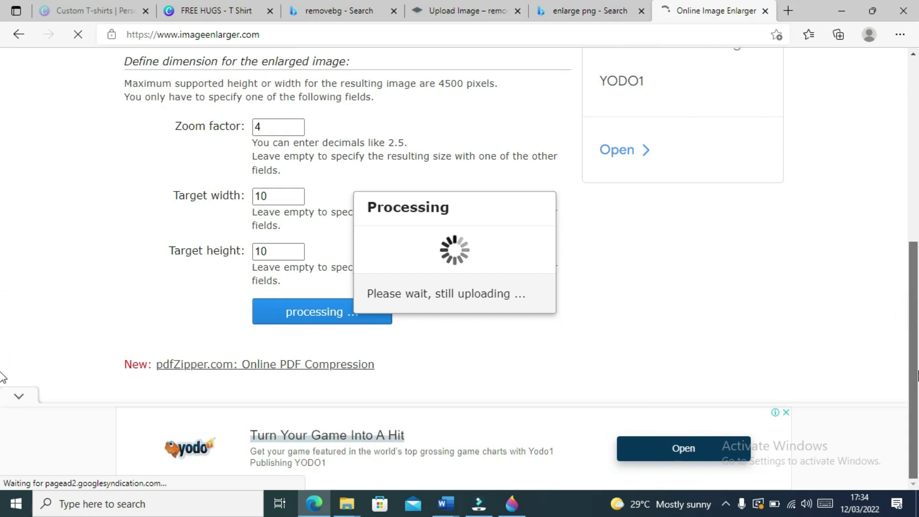
Step: Download the Bell-filter version of the enlarged image and close the enlarge png search tab
left_click_drag(916, 345, 917, 251)
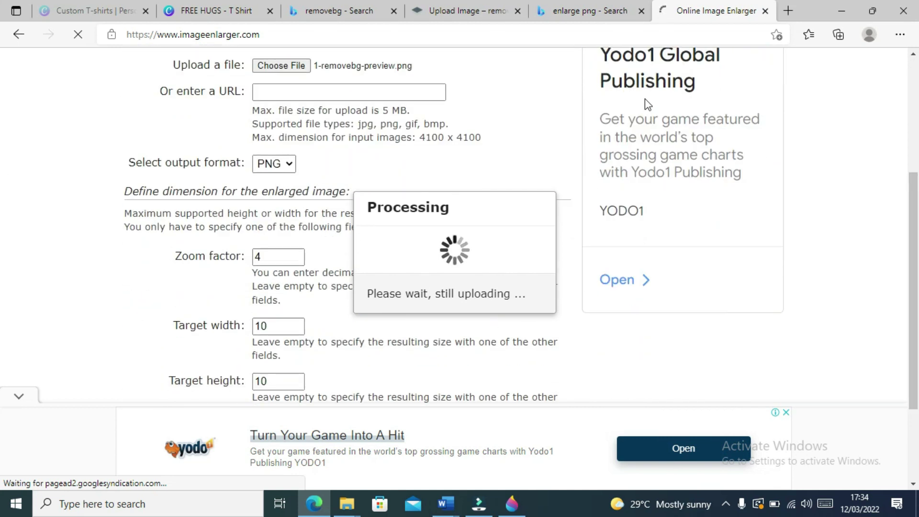
left_click_drag(899, 77, 900, 134)
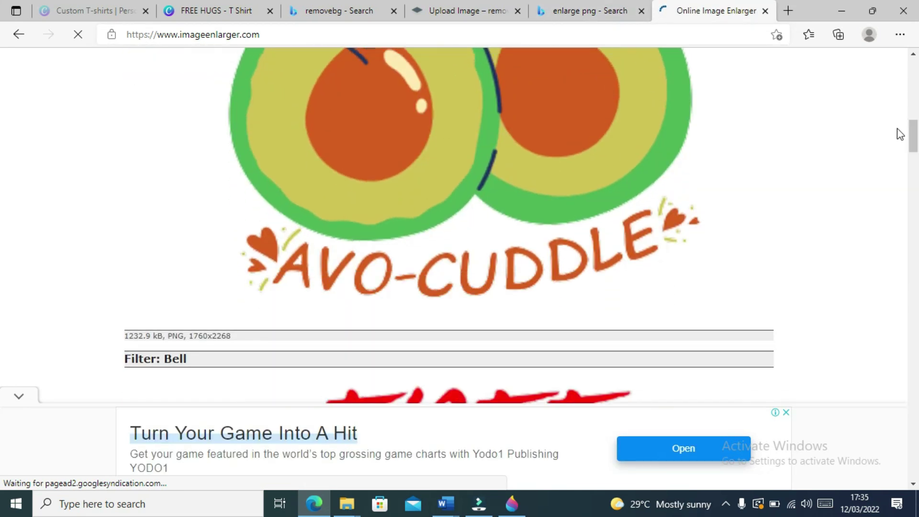
left_click(571, 201)
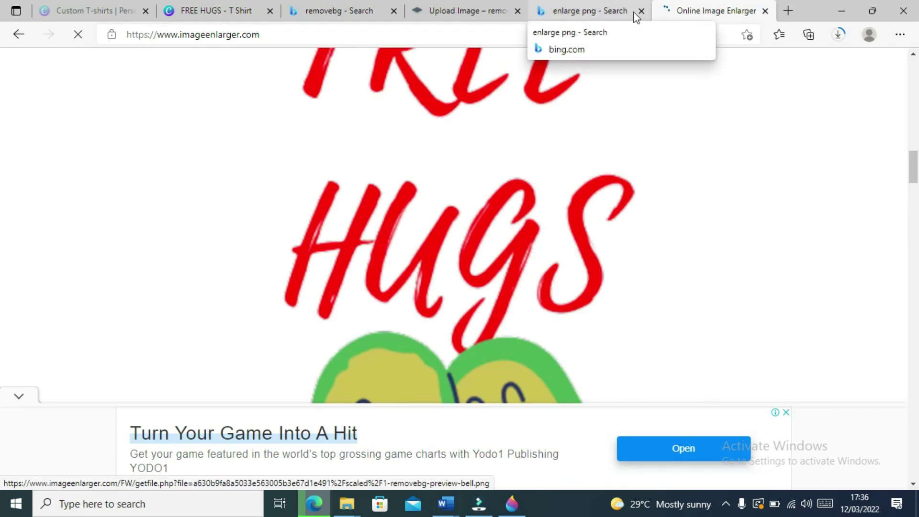
left_click(642, 11)
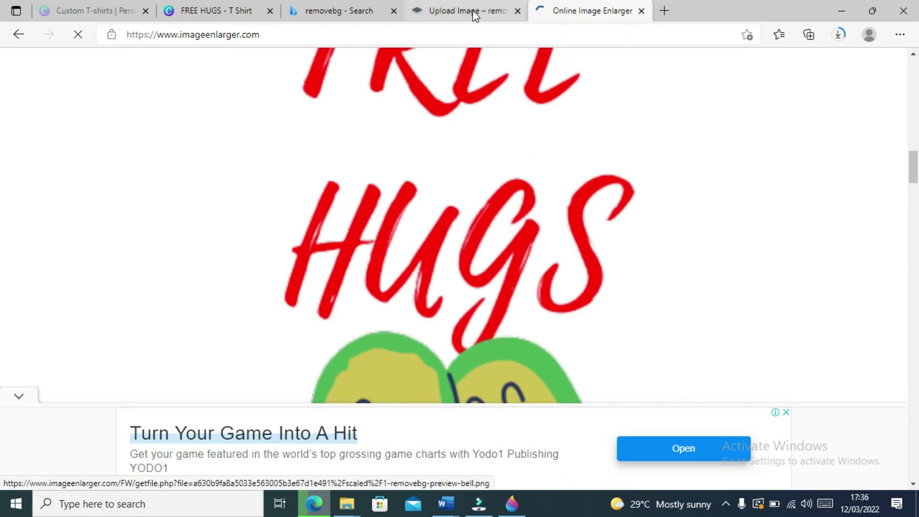
Step: Upload image 2 from the FREE HUGS folder to remove.bg to remove its background
left_click(473, 12)
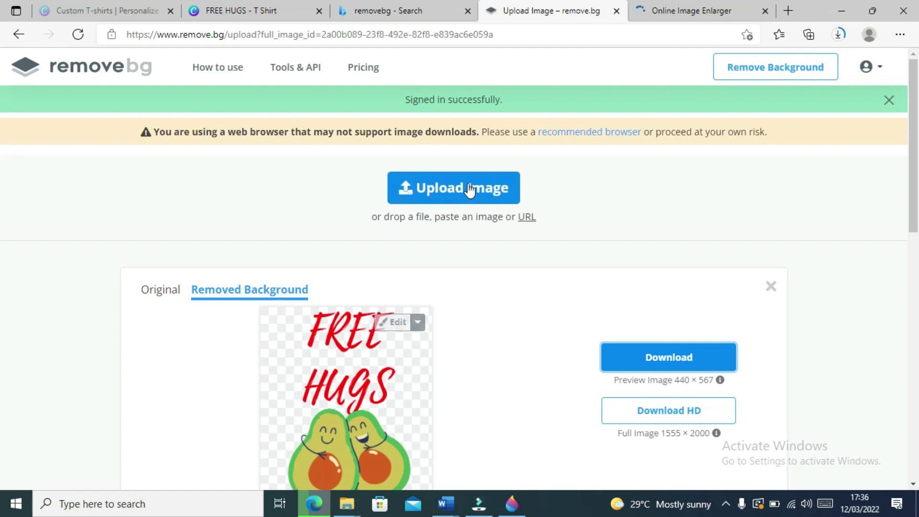
left_click(470, 189)
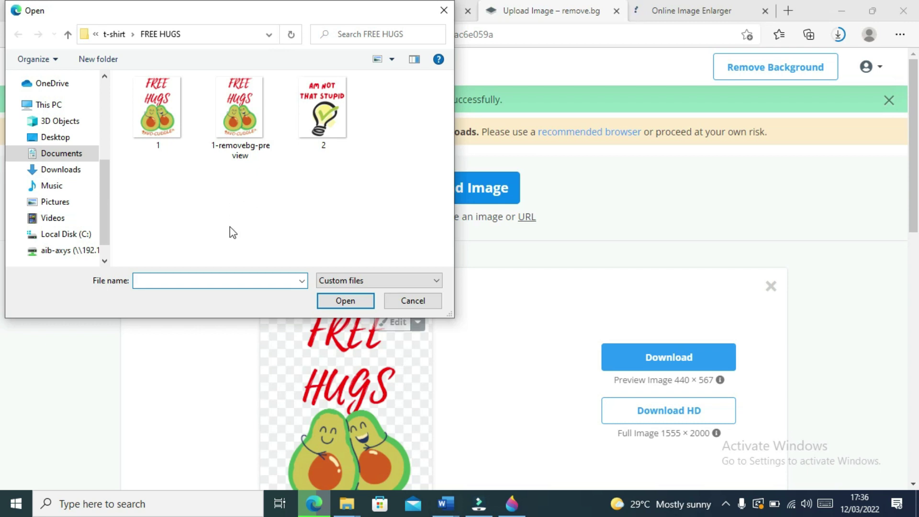
double_click(334, 120)
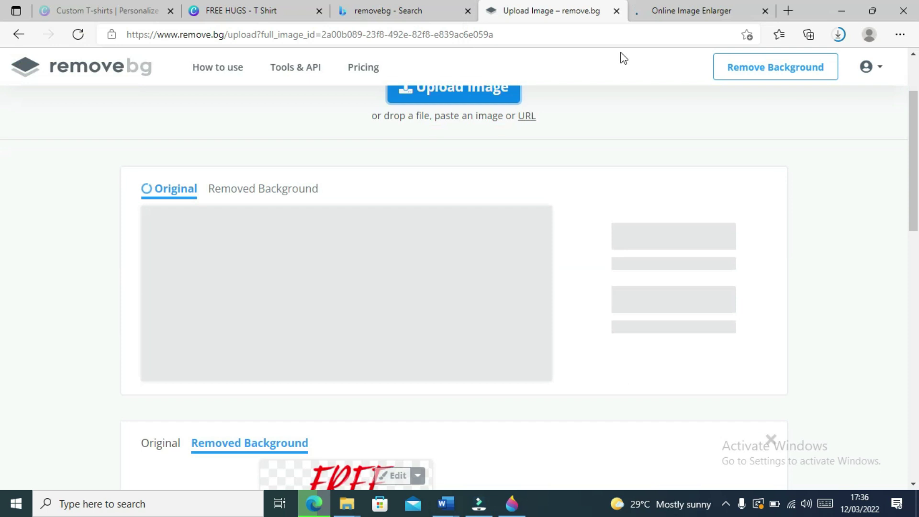
Step: Check the download progress of 1-removebg-preview-bicubic.png and return to the ImageEnlarger.com home page
left_click(704, 10)
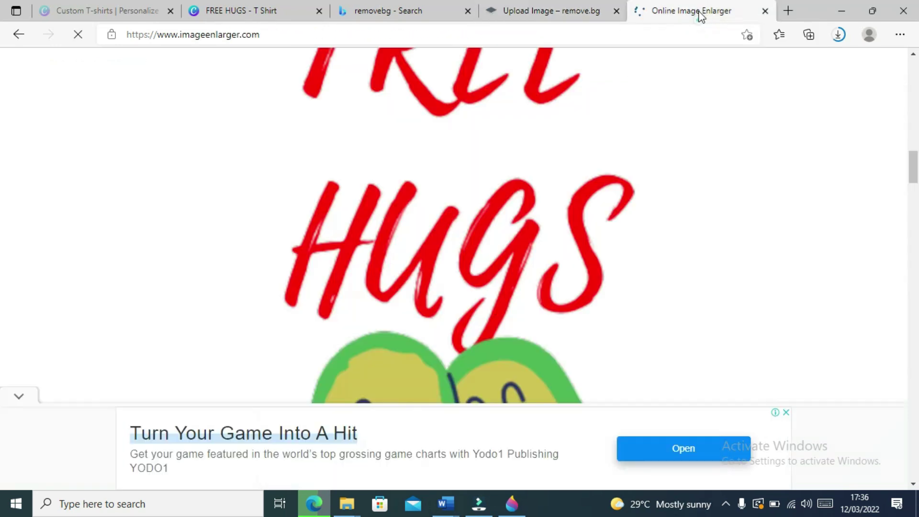
left_click_drag(916, 177, 916, 72)
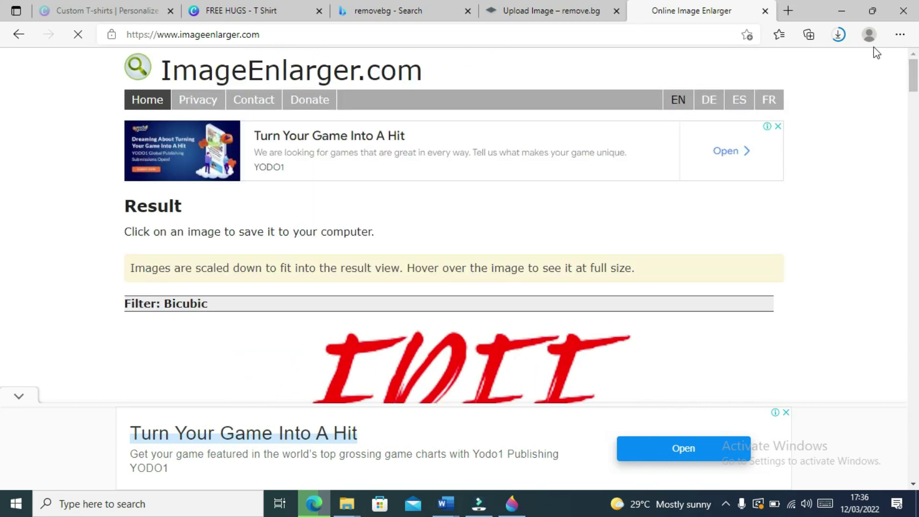
left_click(838, 36)
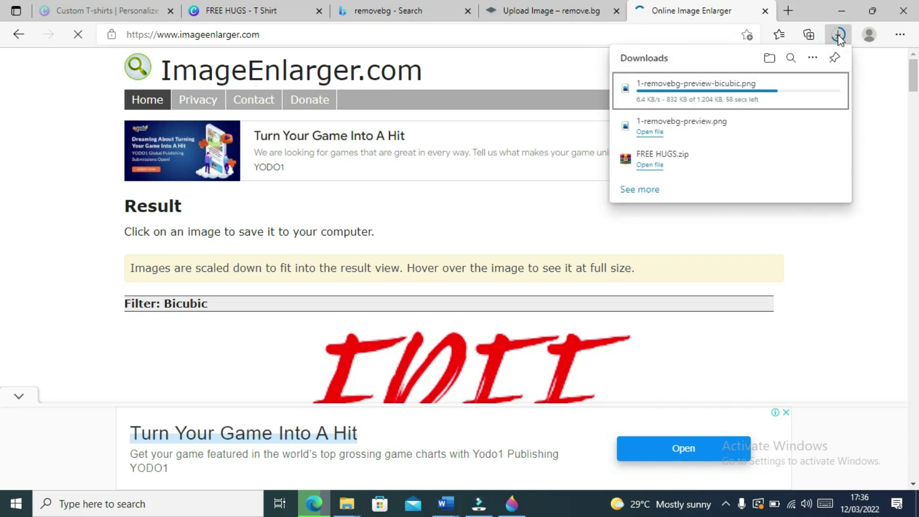
left_click(149, 104)
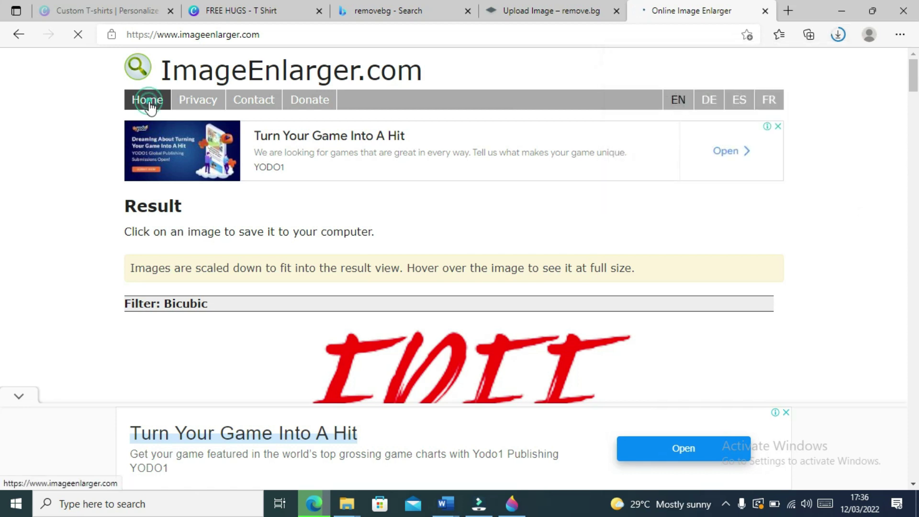
Step: Download the preview-size AM NOT THAT STUPID image without its background from remove.bg and show the file in its folder
left_click(511, 11)
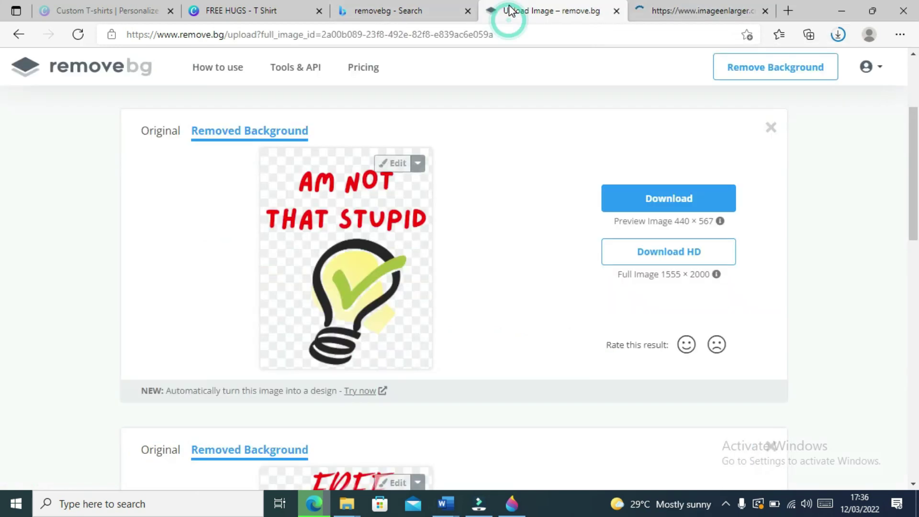
left_click(616, 202)
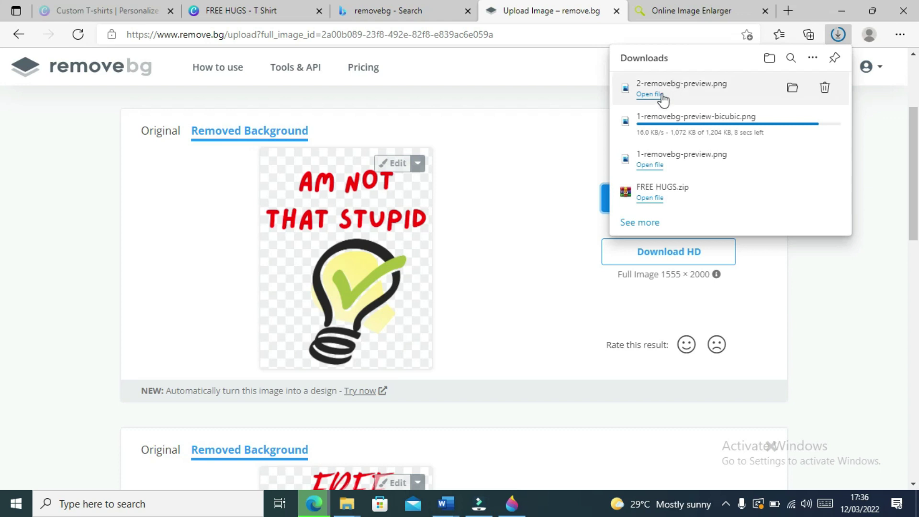
left_click(659, 98)
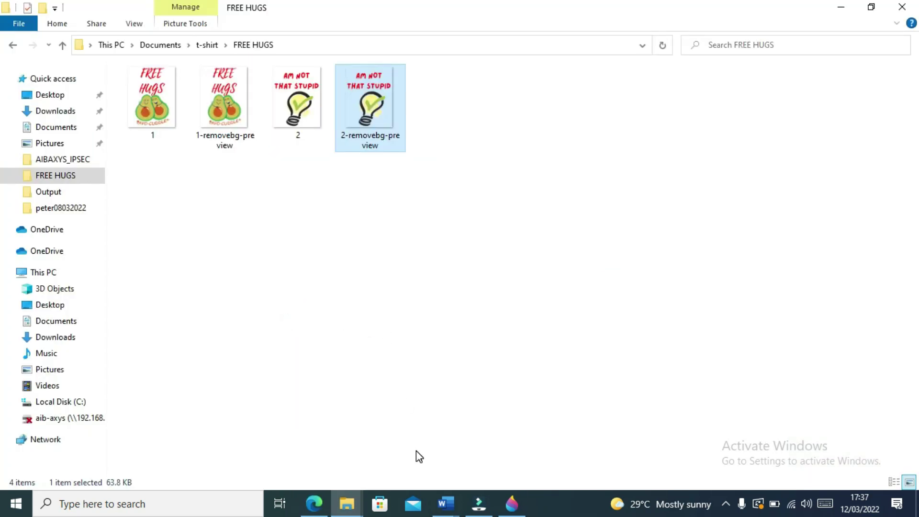
Step: Close the 1-removebg-preview.png window in Paint 3D and locate the downloaded 1-removebg-preview-bicubic.png in its folder from the browser
left_click(512, 503)
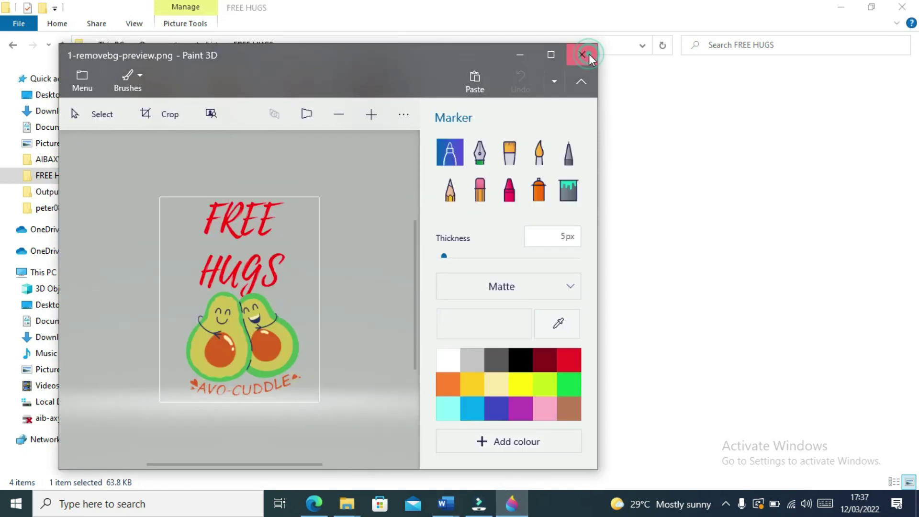
left_click(586, 54)
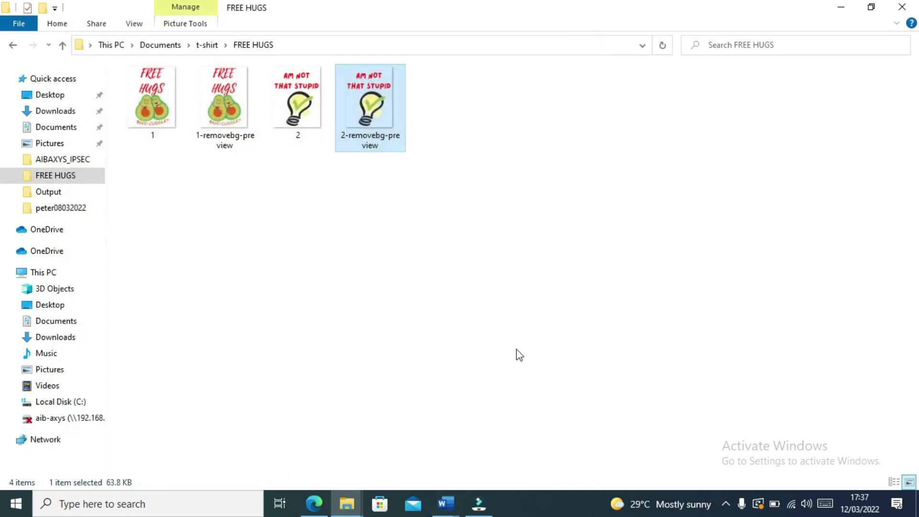
left_click(309, 506)
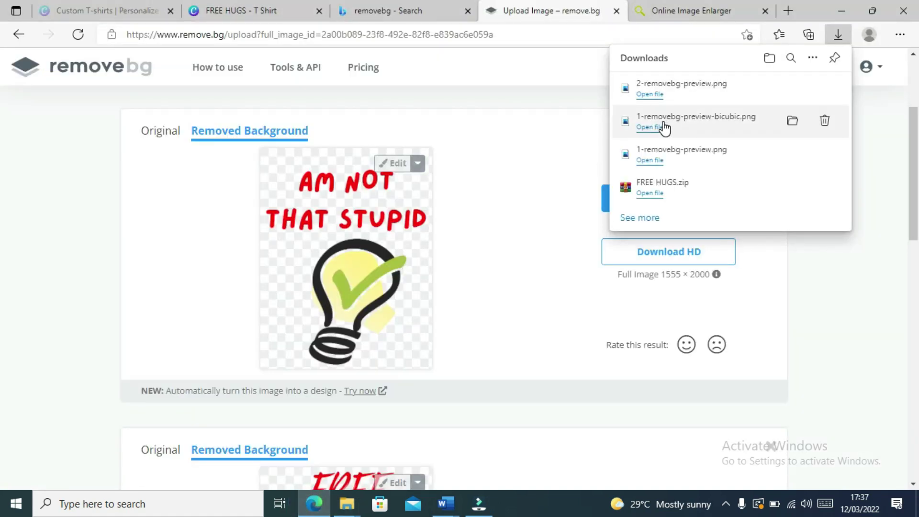
left_click(792, 120)
left_click(320, 508)
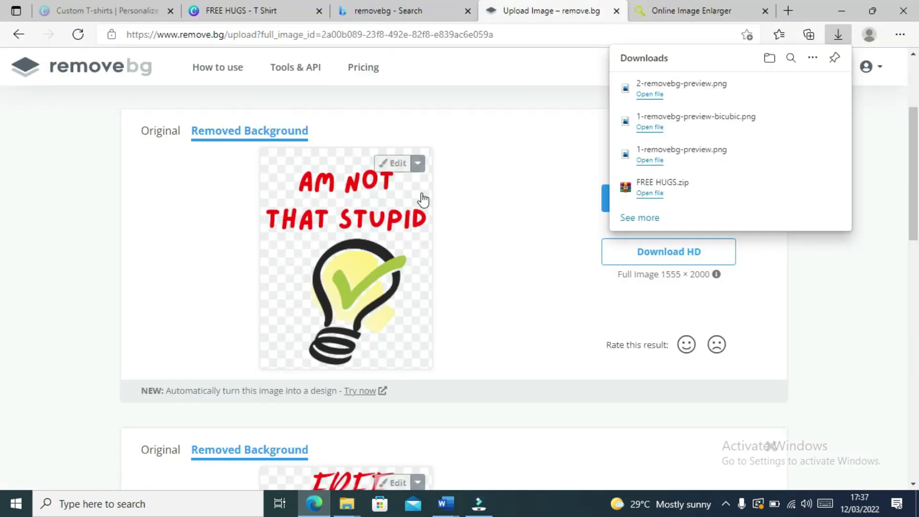
Step: Choose 2-removebg-preview.png as the file to enlarge on ImageEnlarger.com and set the output format to PNG
left_click(659, 17)
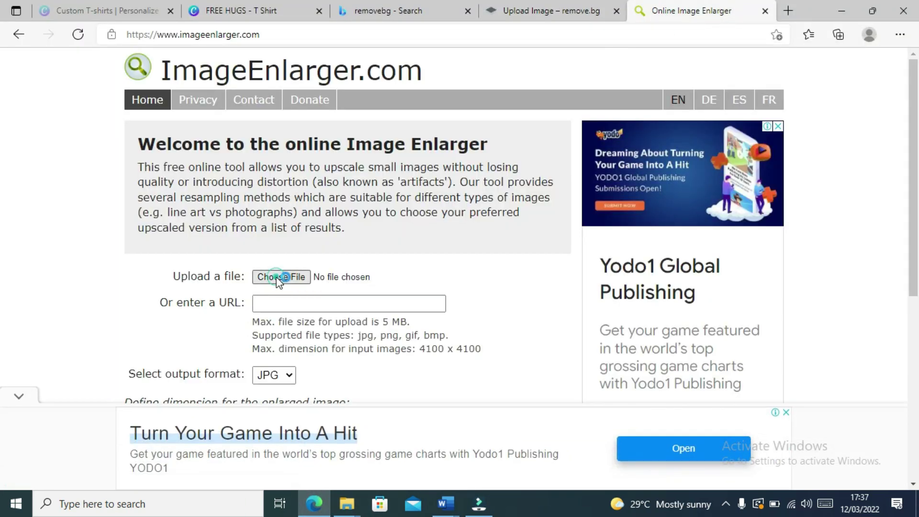
left_click(280, 278)
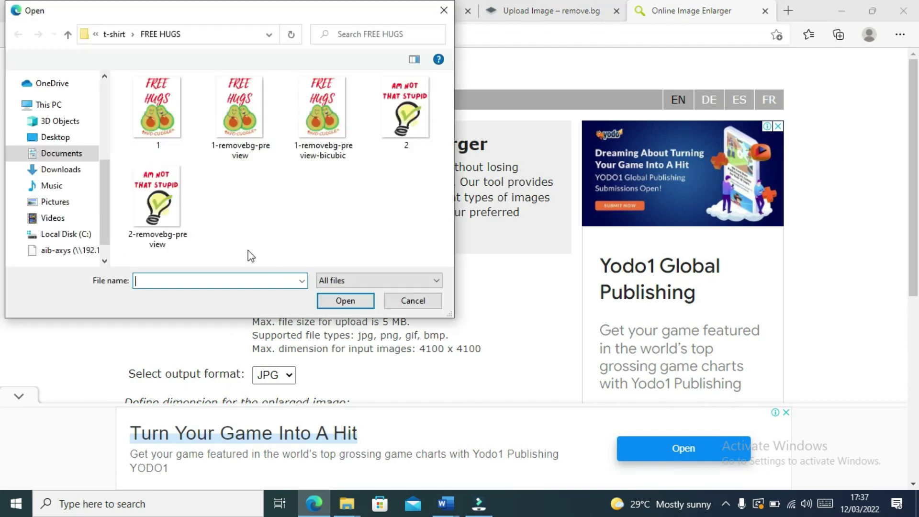
double_click(170, 206)
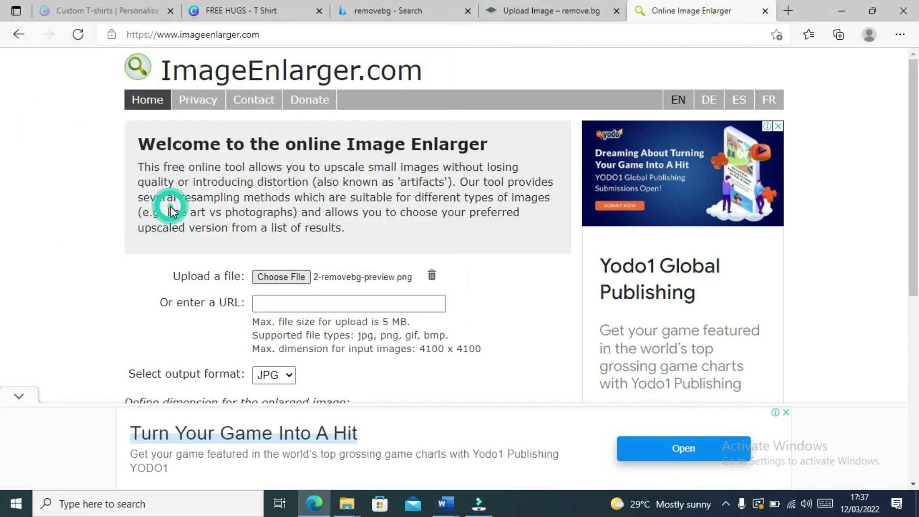
left_click_drag(914, 144, 915, 227)
scroll(517, 240, "down", 1)
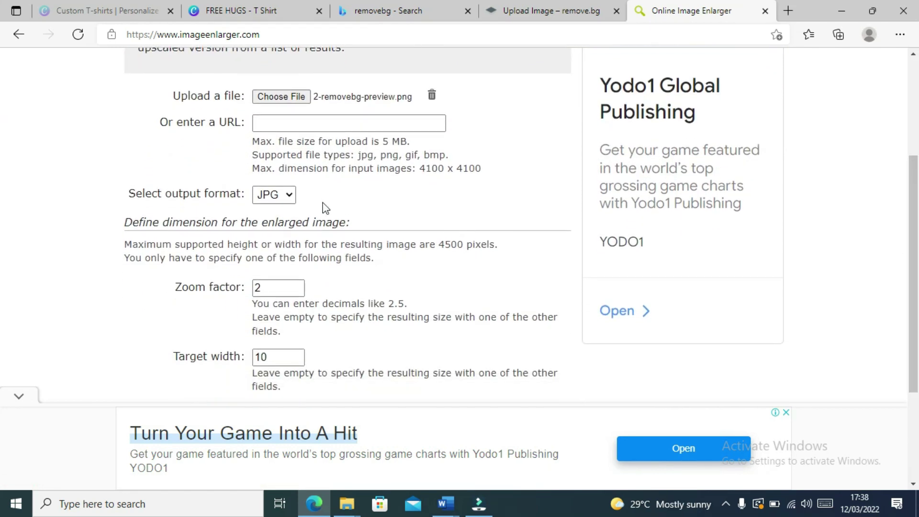
left_click(290, 198)
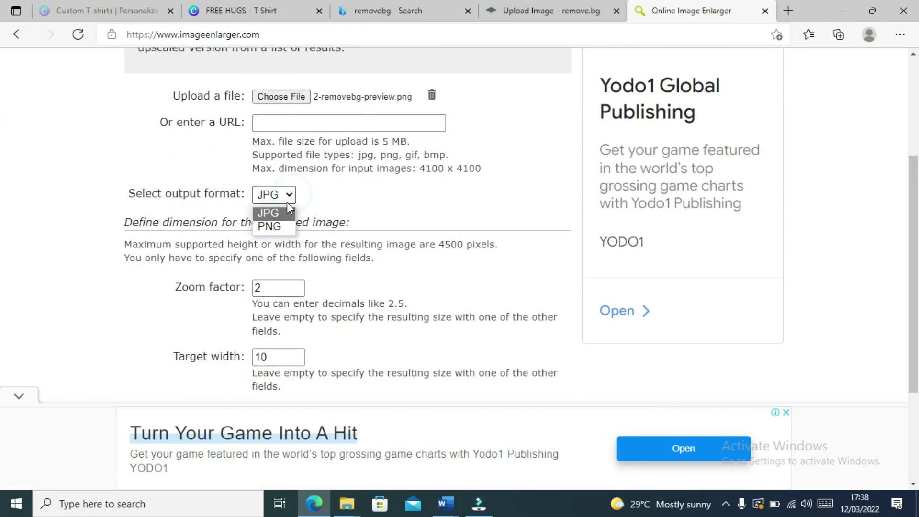
left_click(284, 227)
Step: Set the zoom factor to 4 and start enlarging the AM NOT THAT STUPID image
left_click(274, 286)
left_click_drag(264, 288, 237, 296)
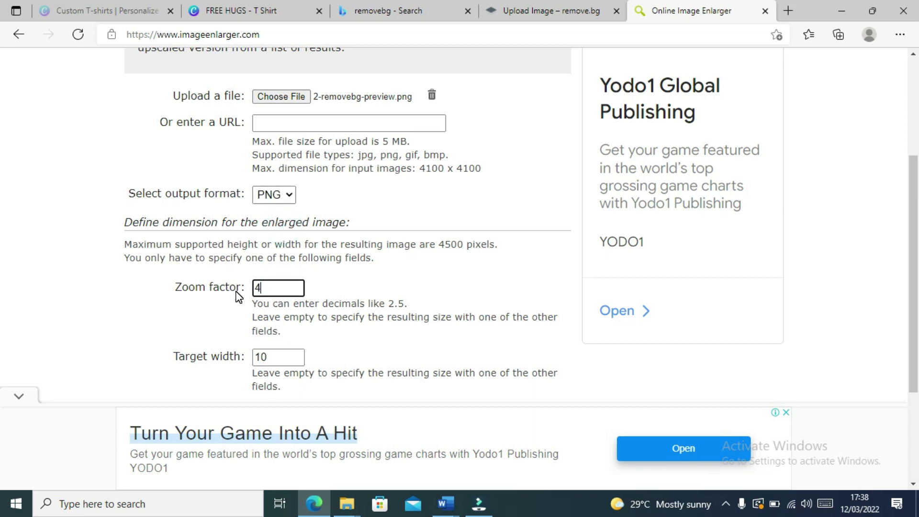
scroll(479, 269, "down", 3)
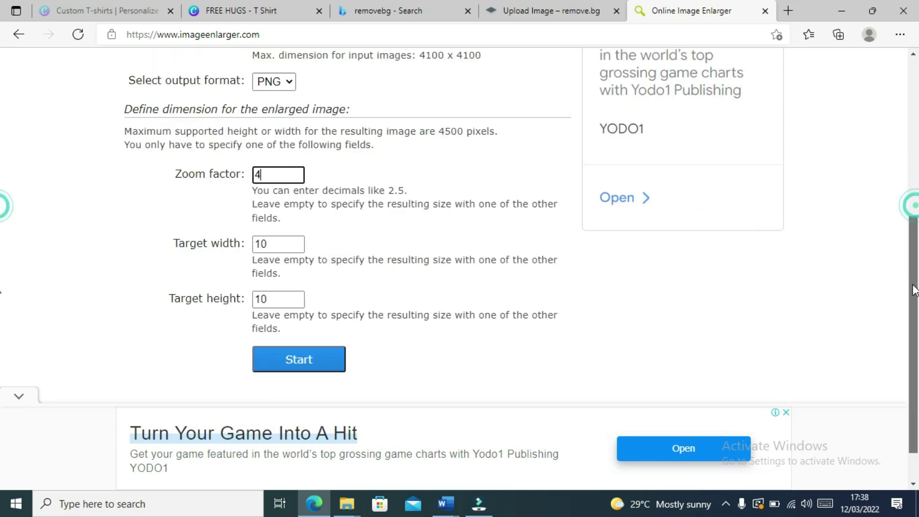
left_click(307, 317)
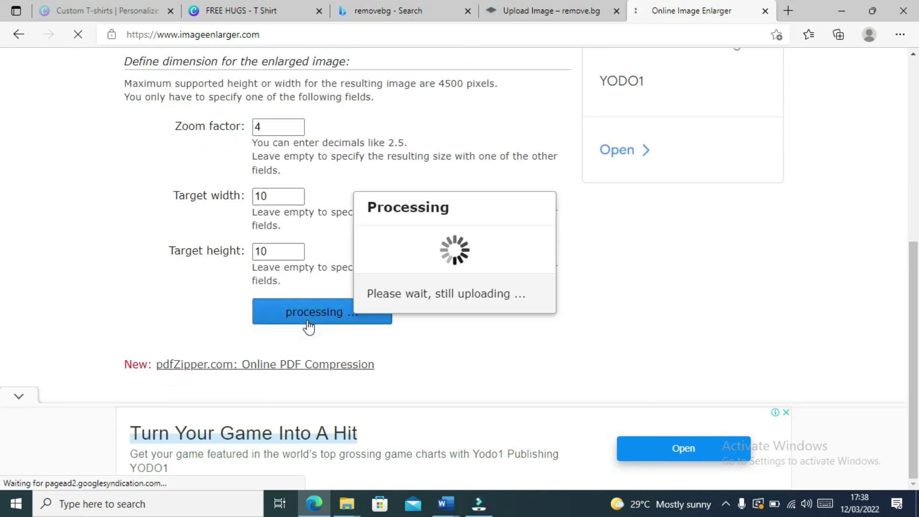
Step: Close the remove.bg upload tab and the removebg search tab
left_click(570, 10)
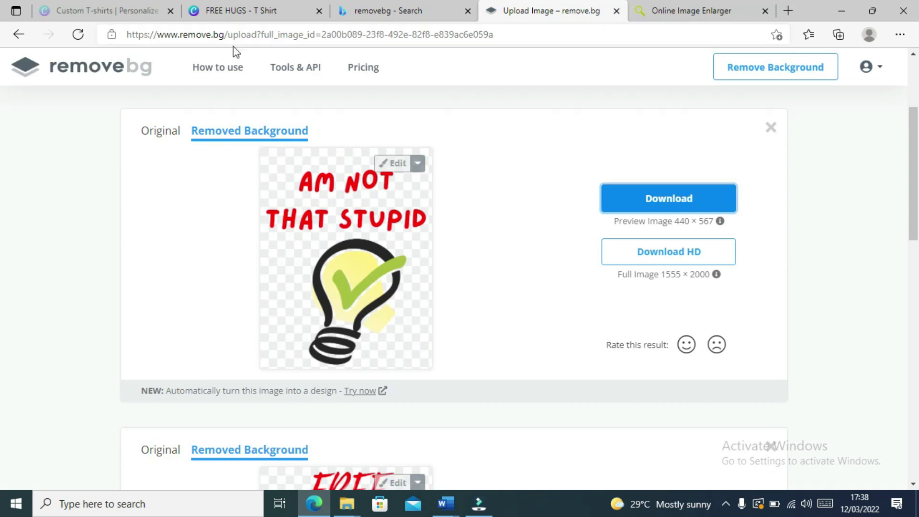
left_click_drag(229, 35, 136, 45)
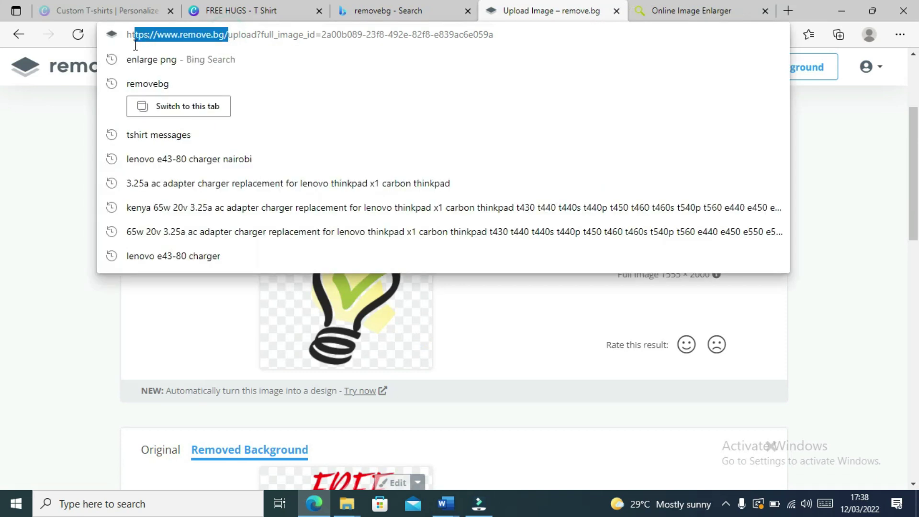
left_click(617, 11)
left_click(469, 11)
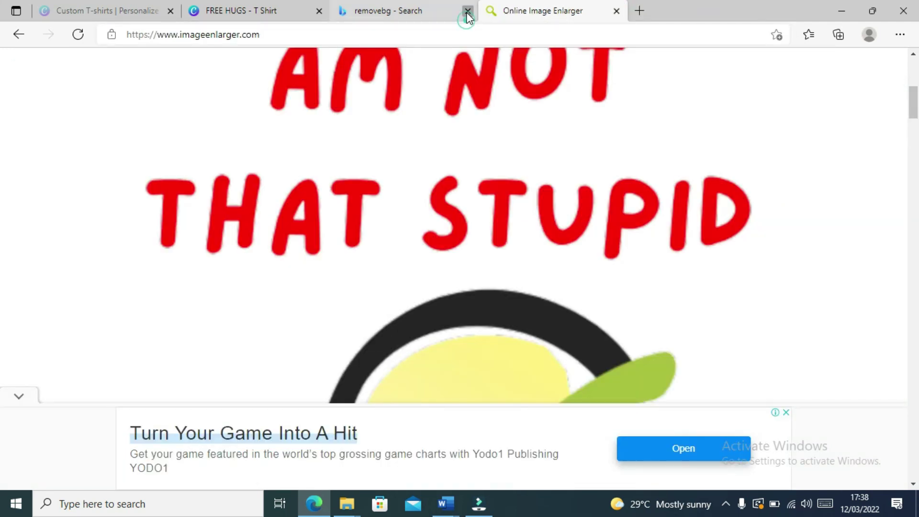
Step: Download the Bell-filter version of the enlarged AM NOT THAT STUPID image and close the FREE HUGS - T Shirt tab
left_click(462, 199)
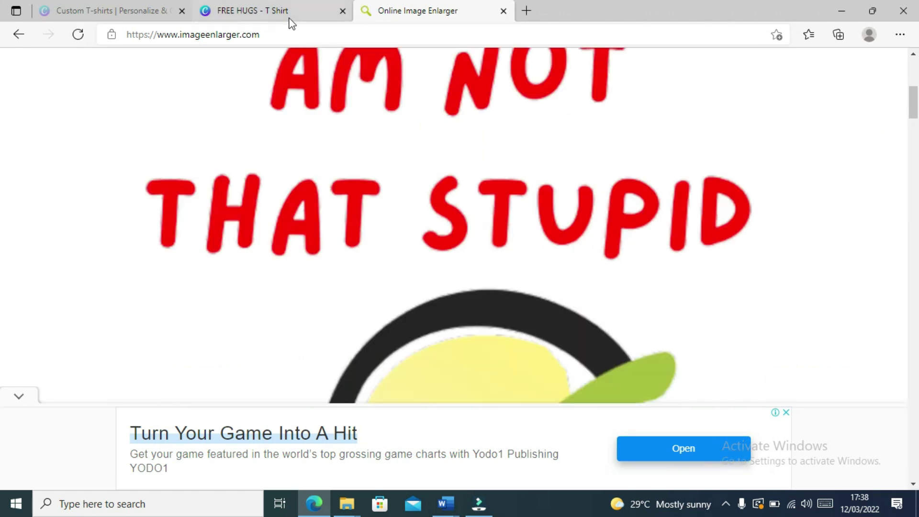
middle_click(258, 8)
Step: Go to the Canva home page and open the FREE HUGS T-shirt design from Your projects
left_click(110, 10)
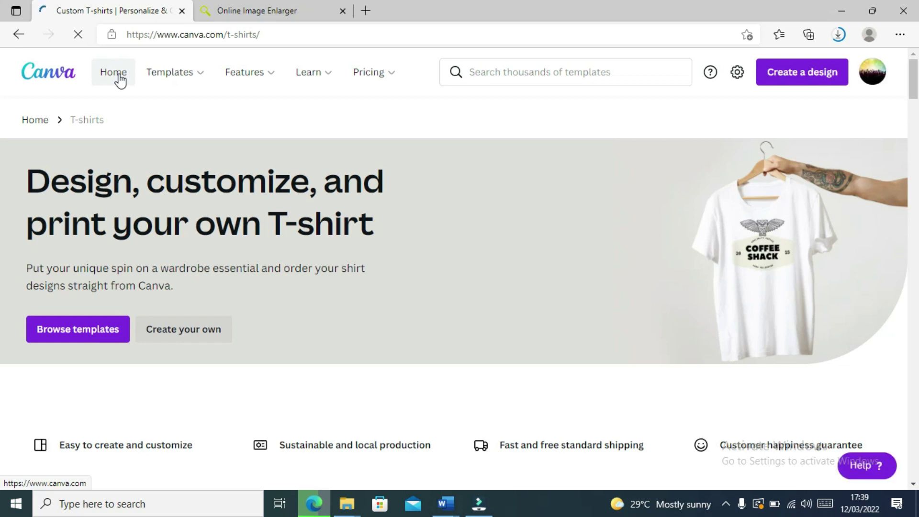
left_click(119, 75)
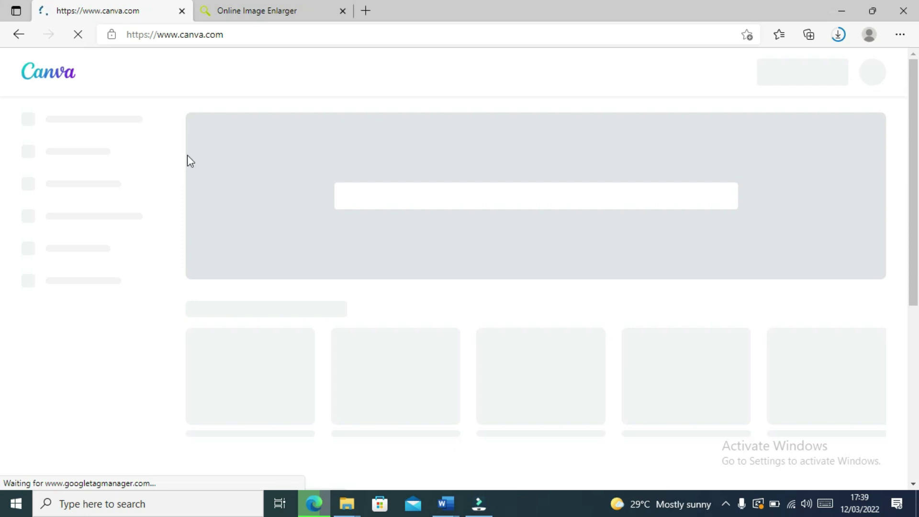
left_click(269, 11)
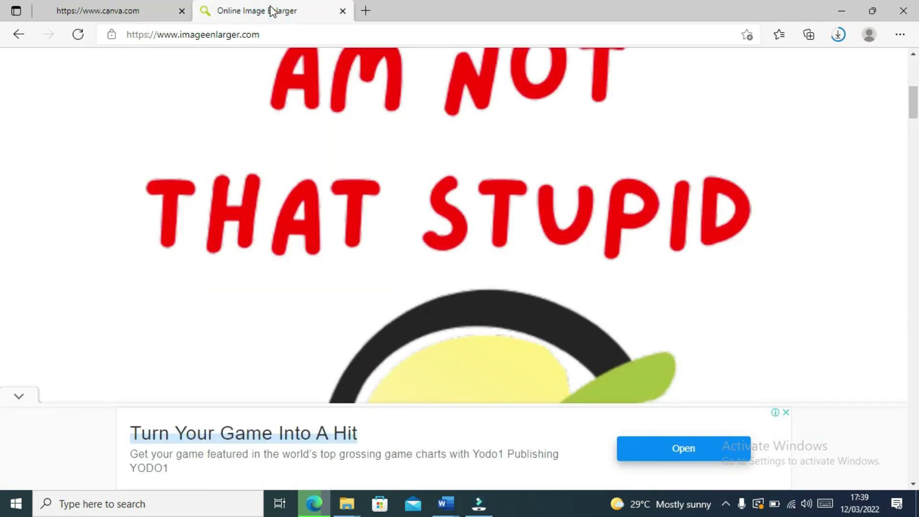
left_click(133, 11)
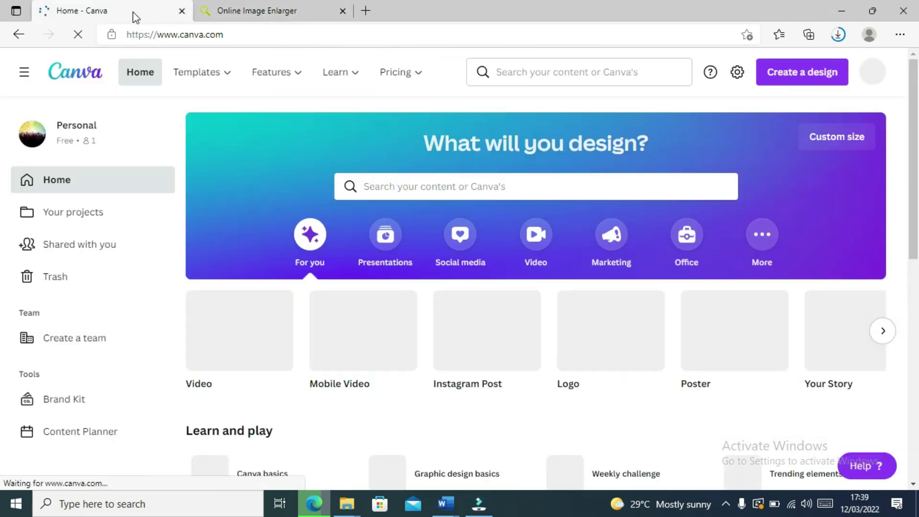
left_click(78, 212)
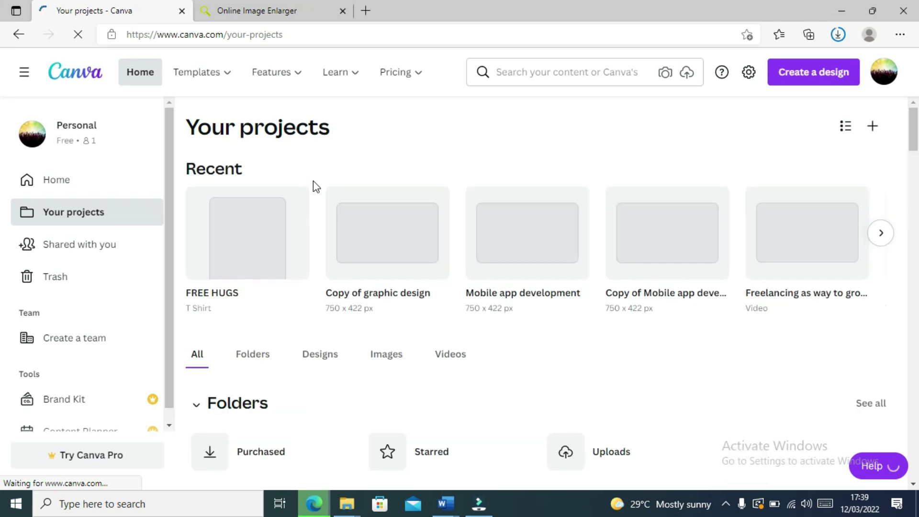
left_click(243, 248)
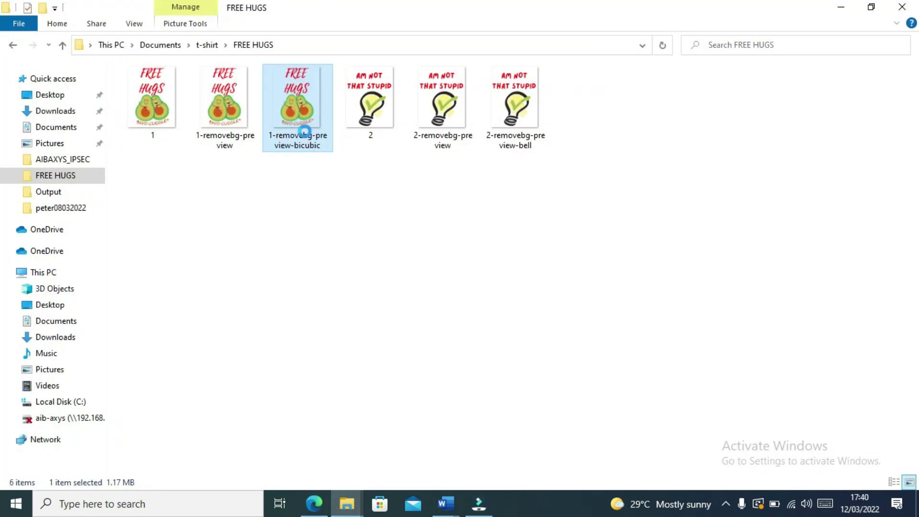
Step: Rename the enlarged FREE HUGS image 1-removebg-preview-bicubic as "free hug tshirt"
right_click(304, 131)
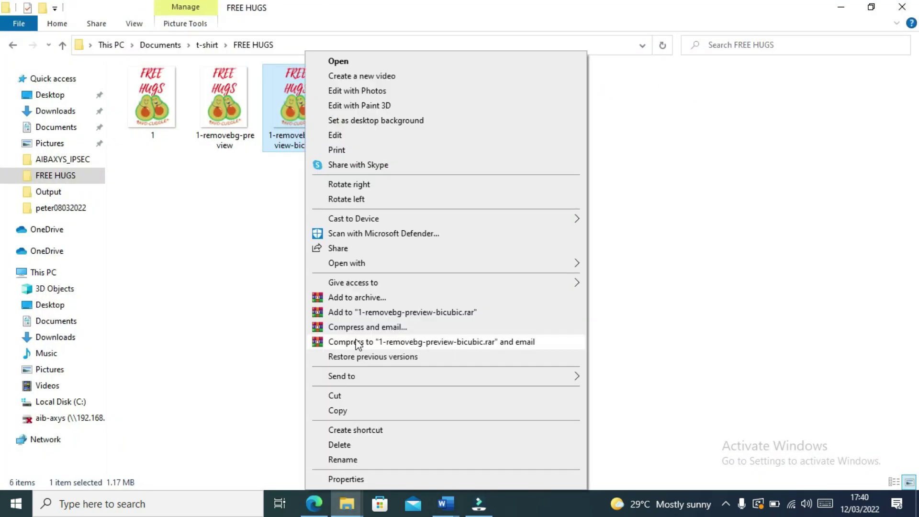
left_click(349, 459)
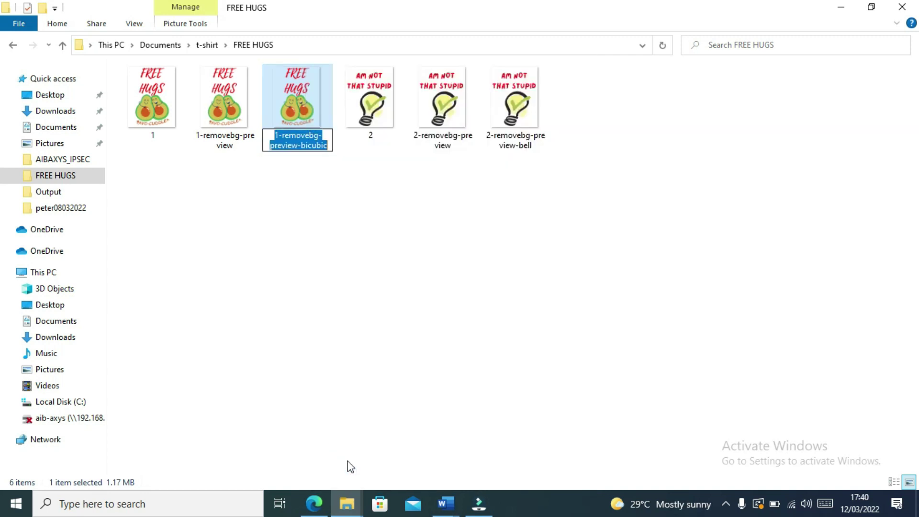
type("free hugs")
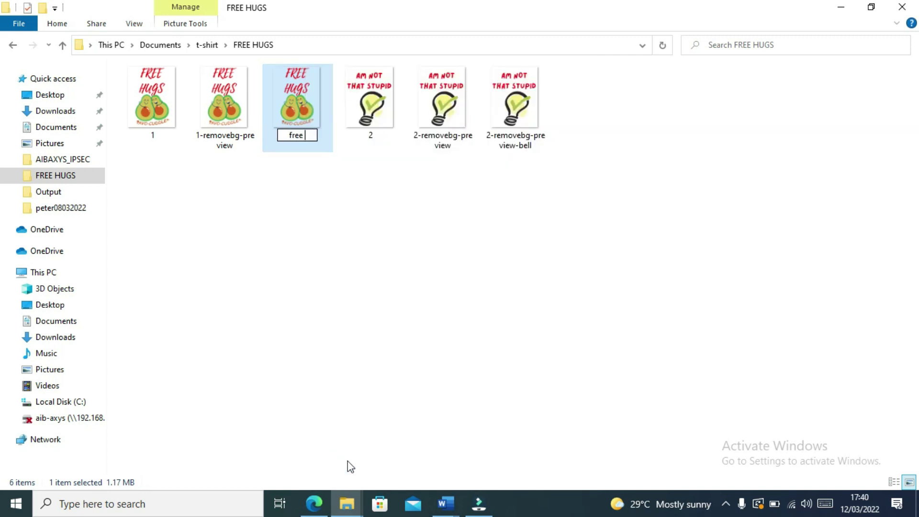
key("ctrl+a")
key("BackSpace")
type("free hug tshirt")
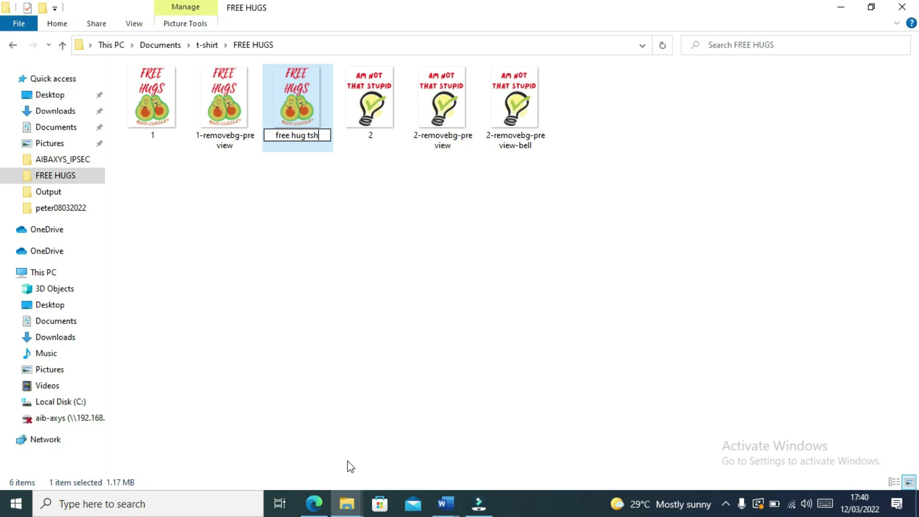
left_click(383, 429)
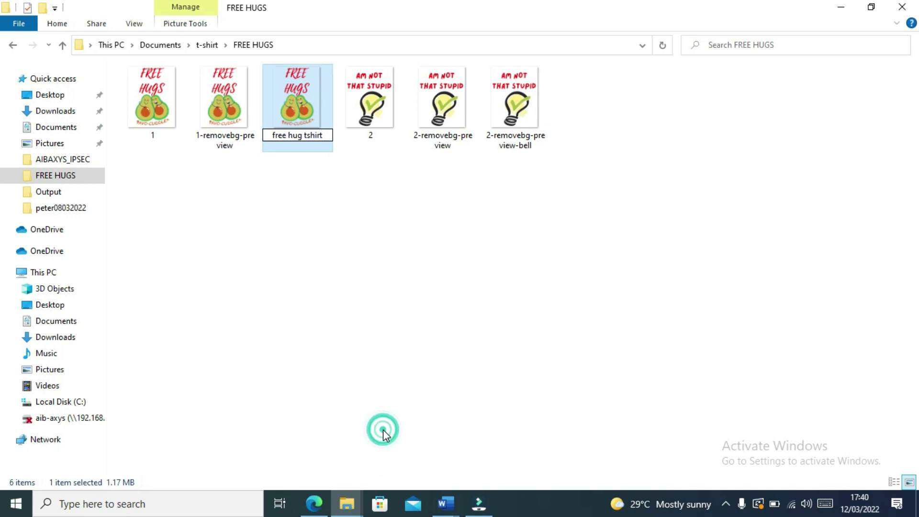
left_click(388, 334)
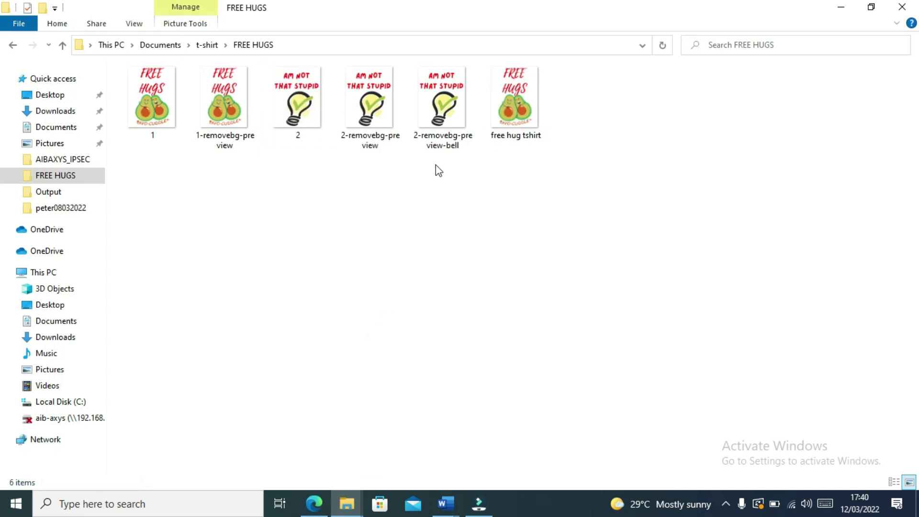
Step: Rename the enlarged AM NOT THAT STUPID image 2-removebg-preview-bell as "am not that stupid"
left_click(444, 128)
double_click(443, 124)
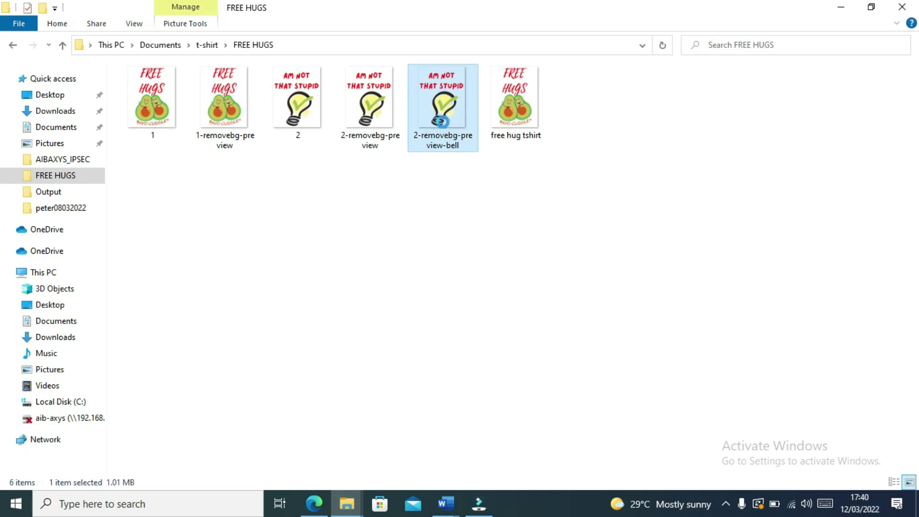
right_click(442, 121)
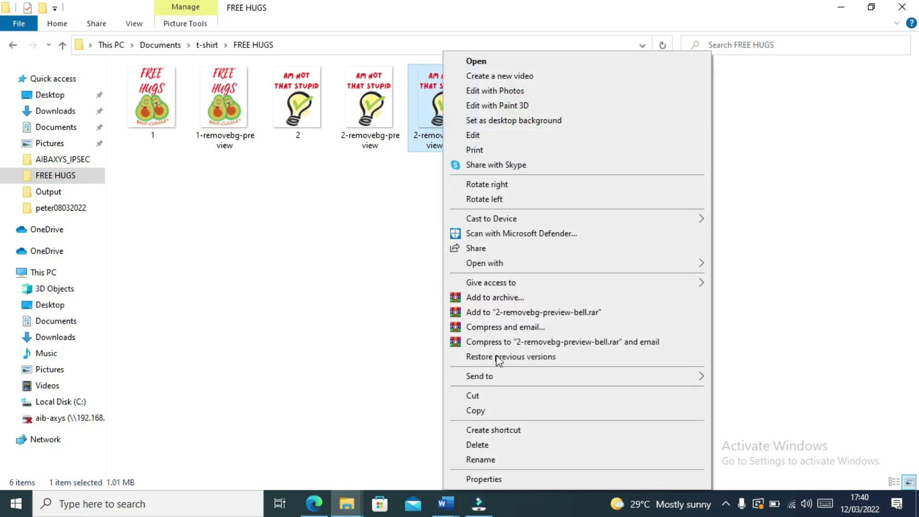
left_click(482, 459)
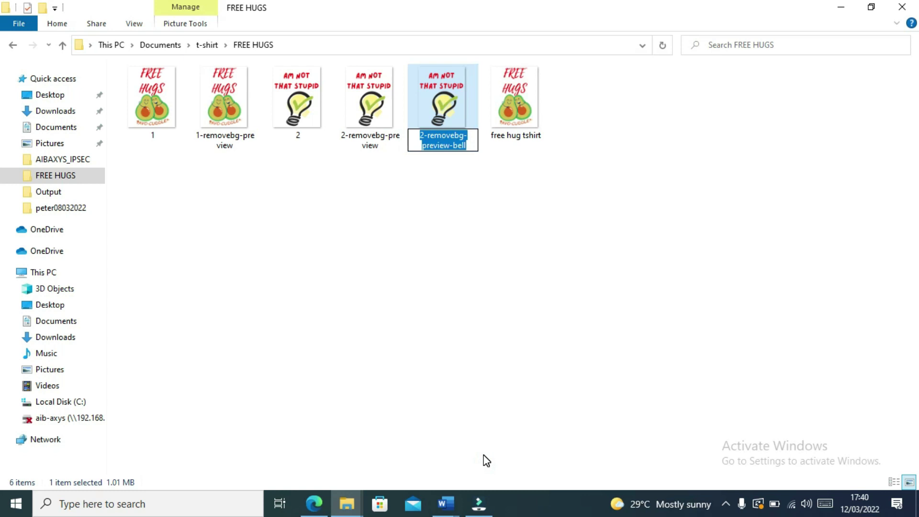
type("am ")
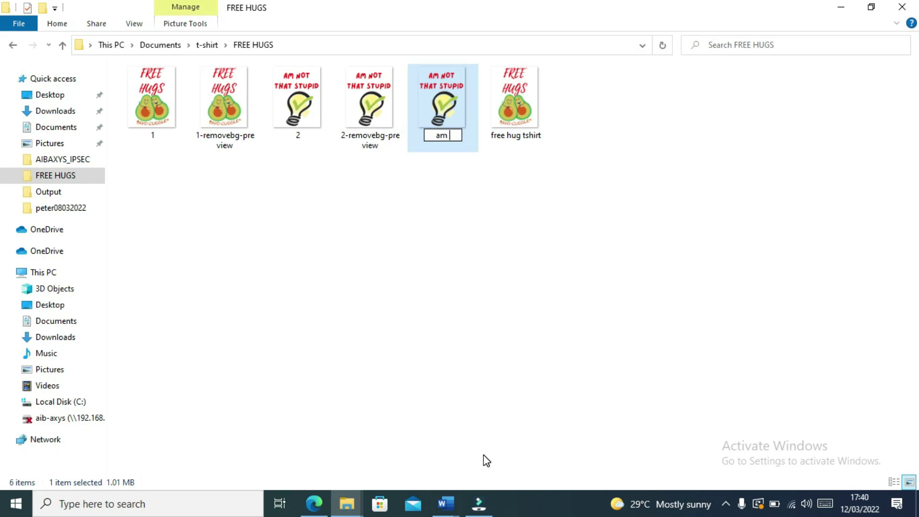
type("not that s")
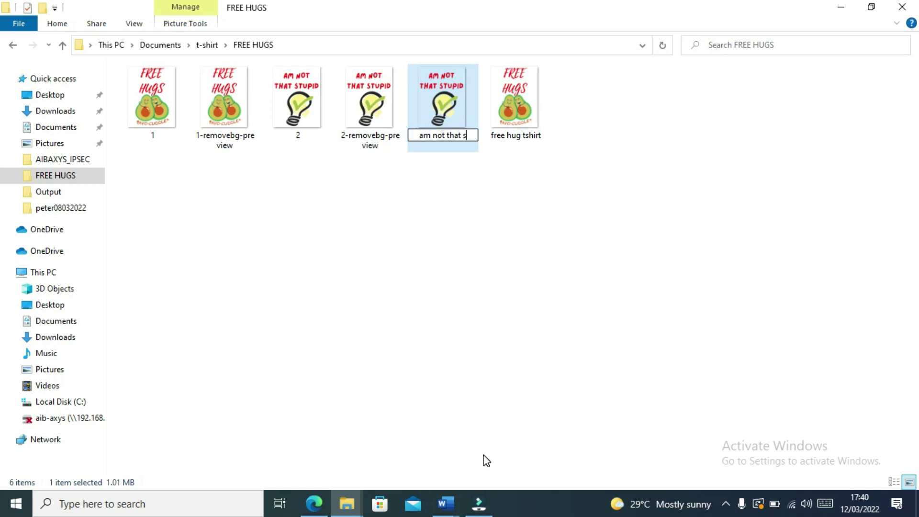
type("tupid")
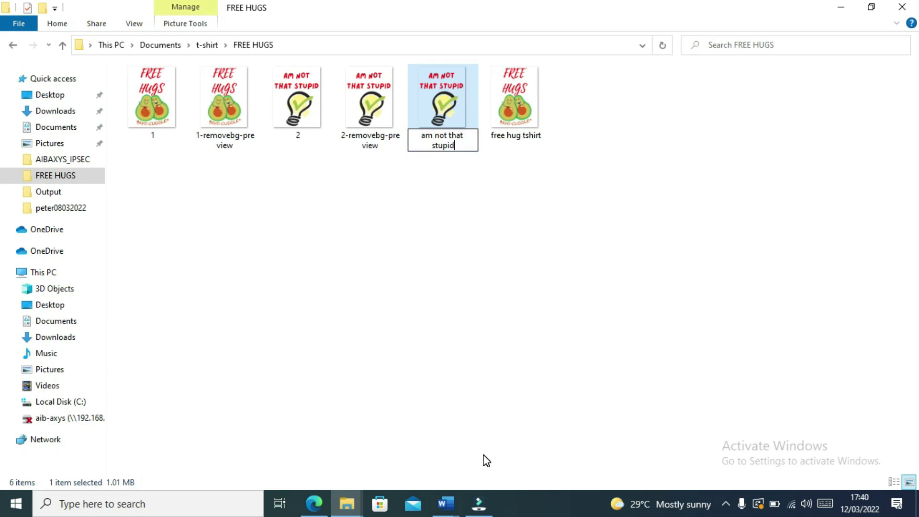
left_click(467, 291)
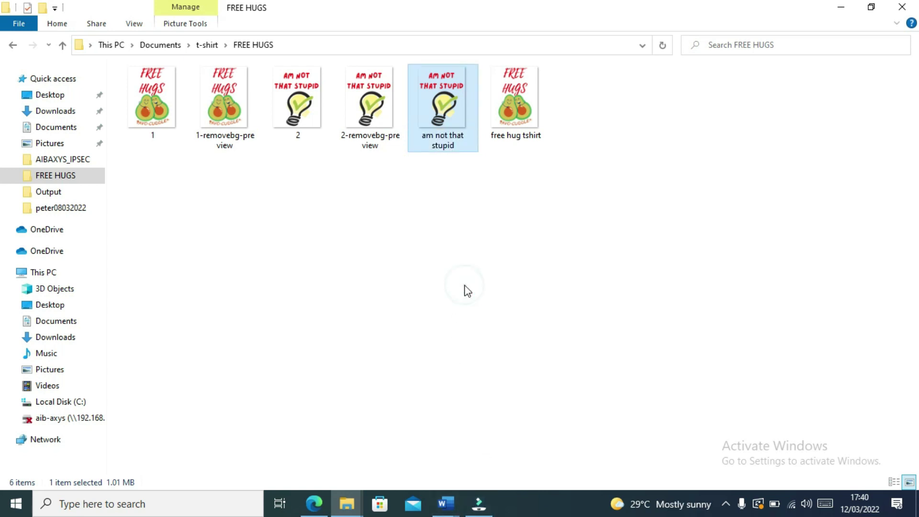
Step: Create a new folder named "orginals" inside the FREE HUGS folder
right_click(330, 199)
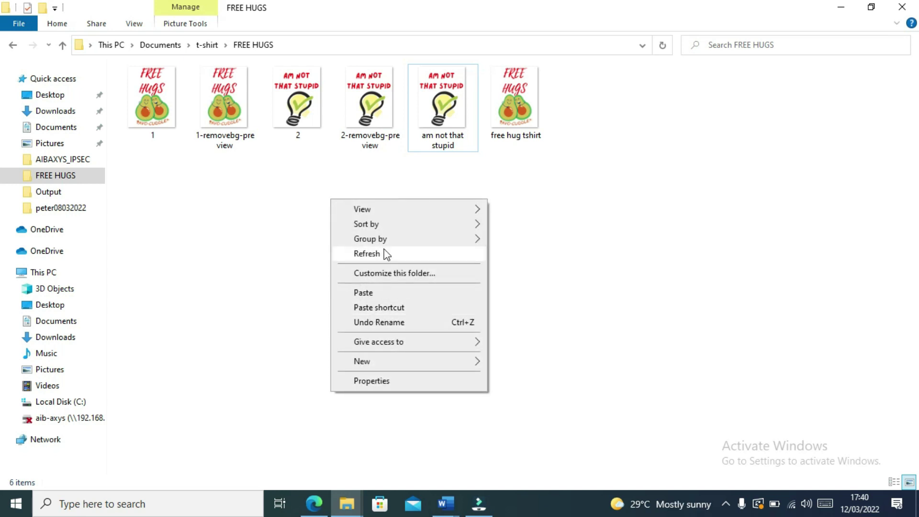
mouse_move(424, 361)
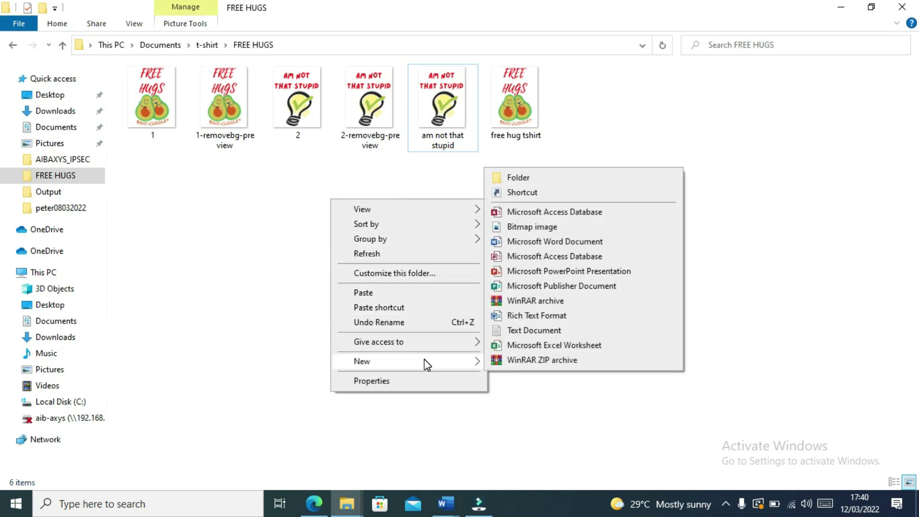
left_click(532, 176)
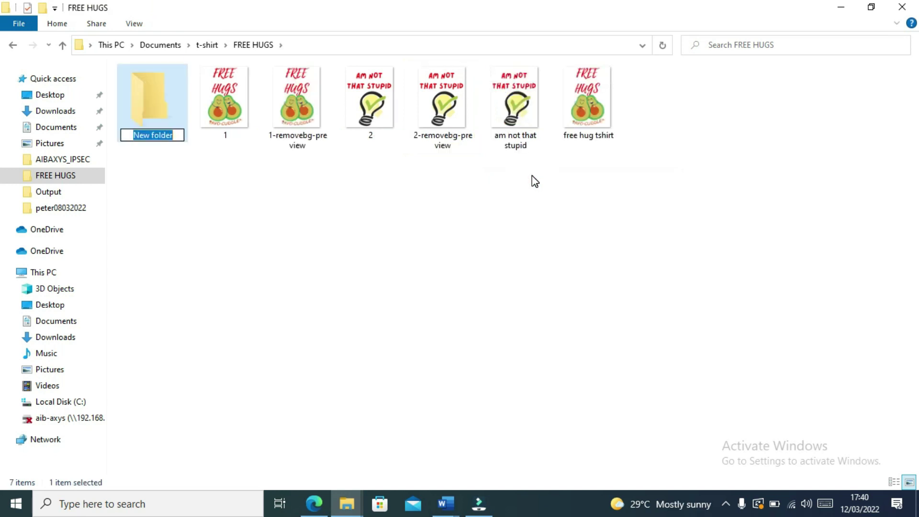
type("orginals")
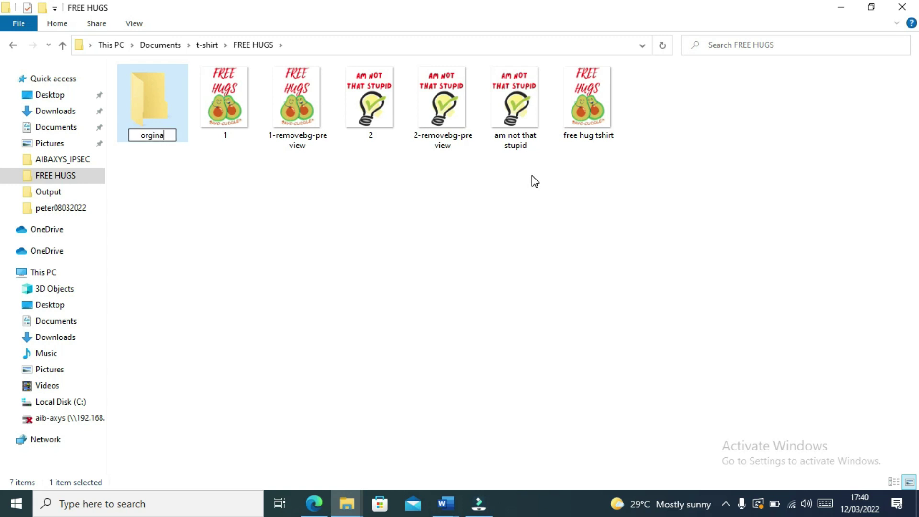
key("Return")
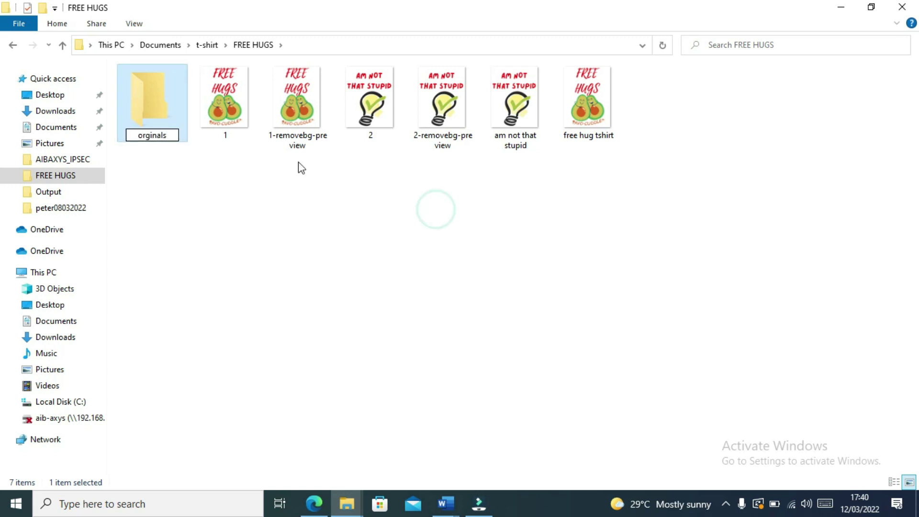
Step: Move the images 1, 1-removebg-preview, 2 and 2-removebg-preview into the orginals folder
left_click(240, 117)
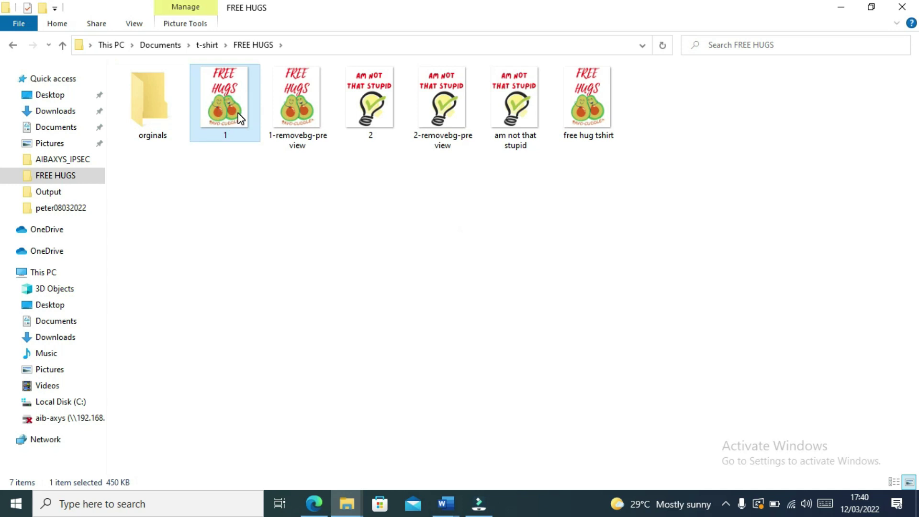
left_click(438, 115, "shift")
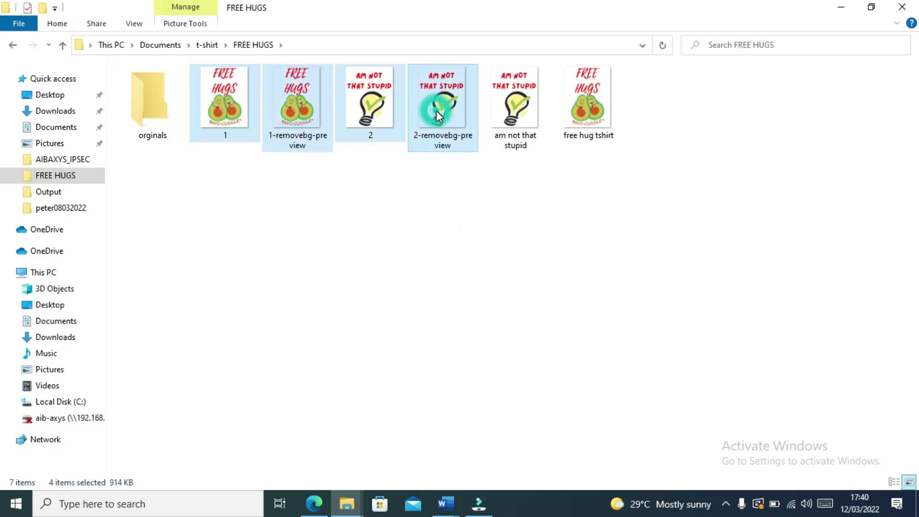
left_click_drag(438, 115, 163, 99)
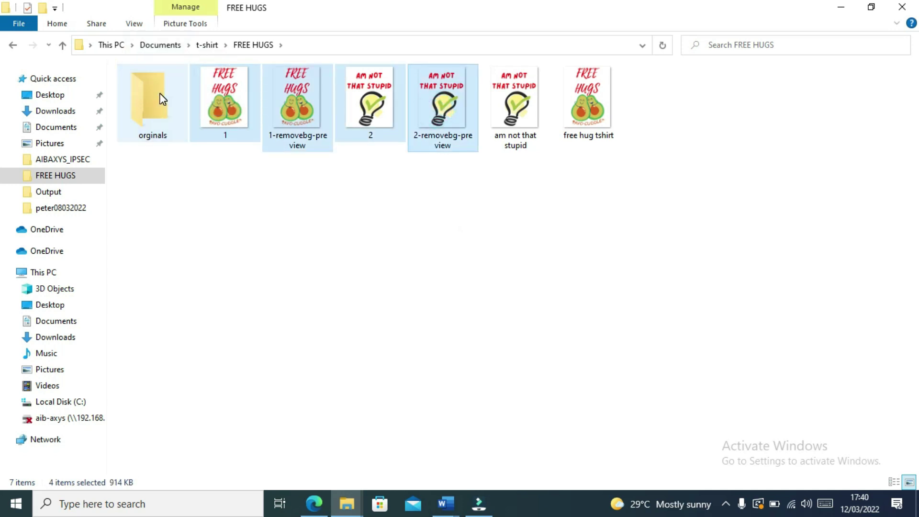
Step: Create another new folder named "final design" inside the FREE HUGS folder
right_click(230, 184)
mouse_move(334, 348)
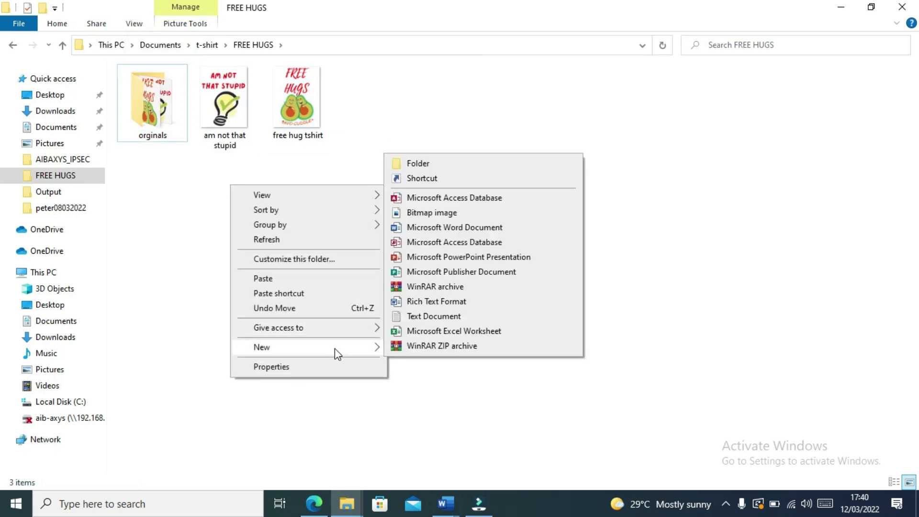
left_click(454, 169)
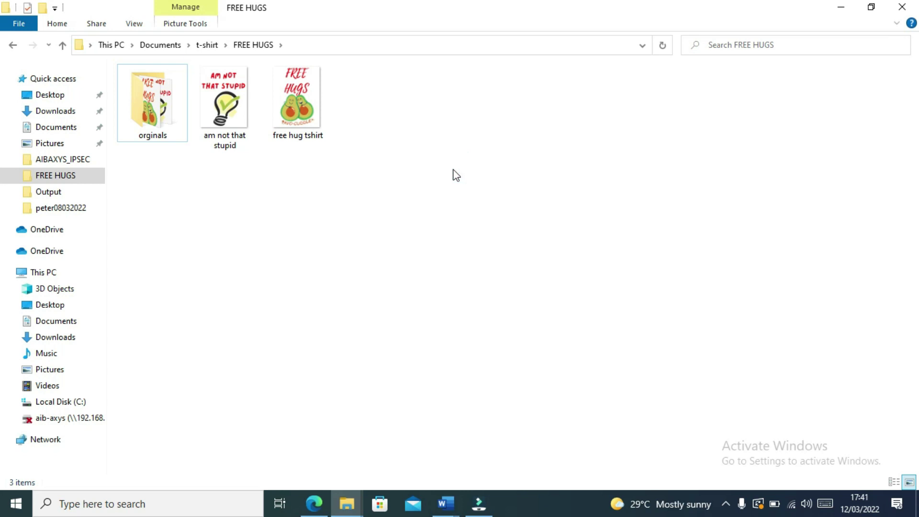
type("fi")
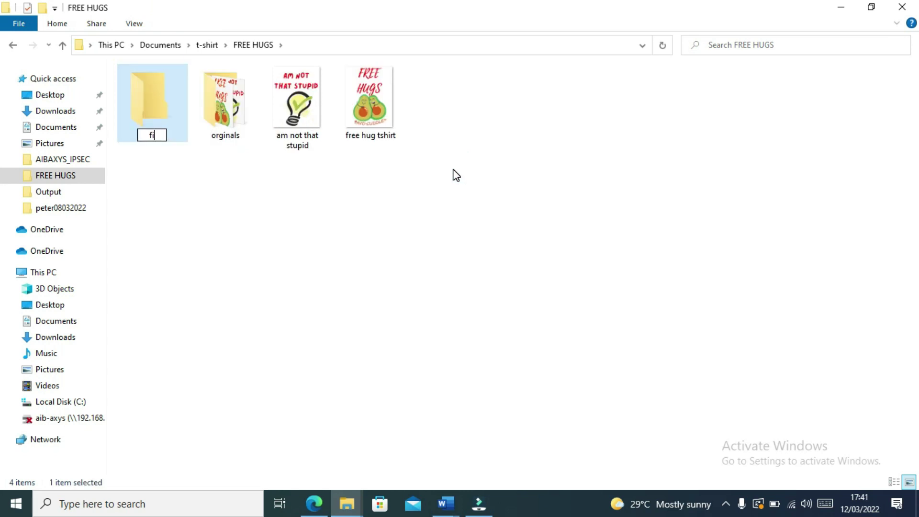
type("nsl design")
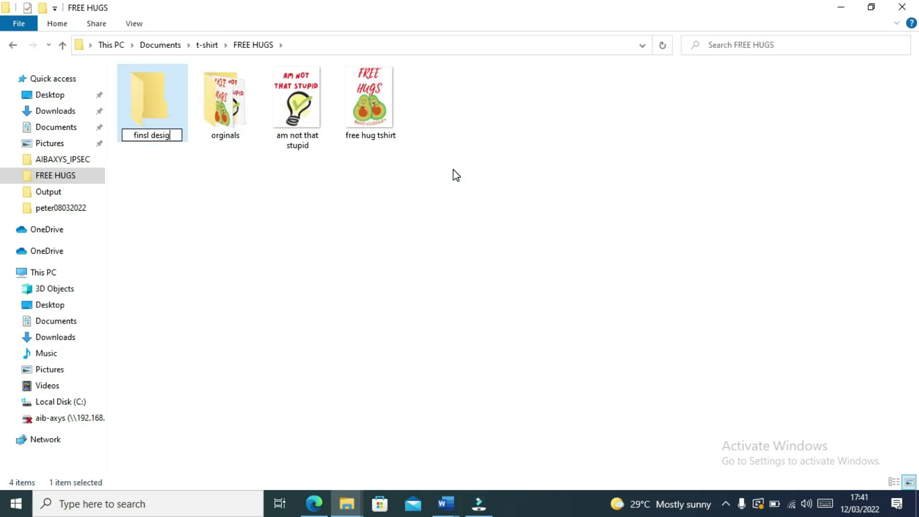
left_click(142, 135)
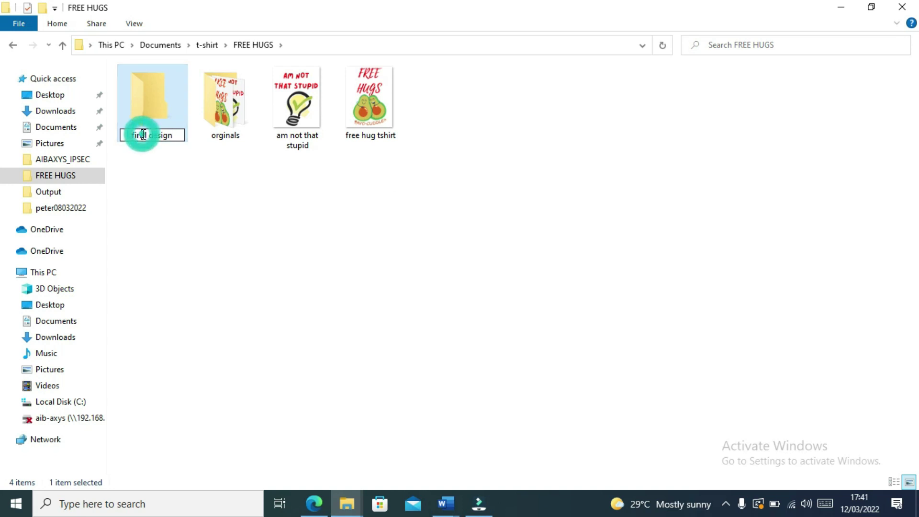
key("BackSpace")
type("a")
left_click(207, 186)
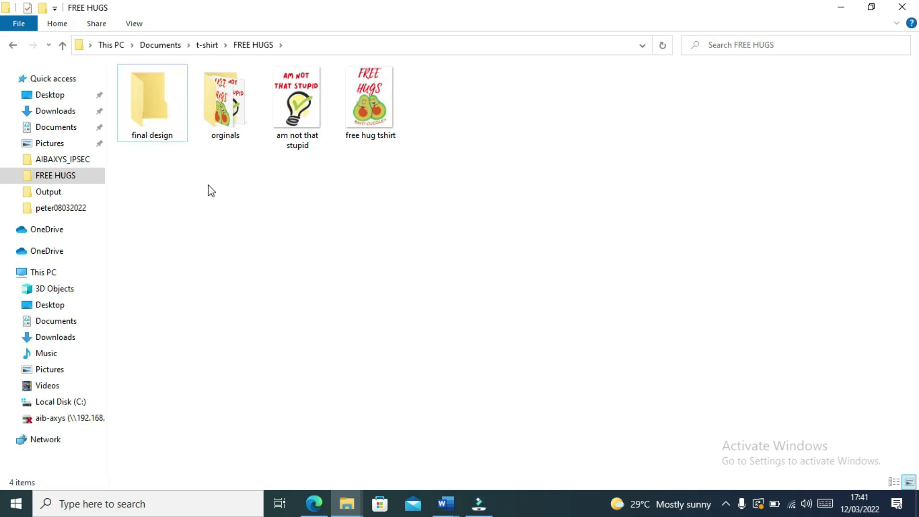
Step: Move the "am not that stupid" and "free hug tshirt" images into the final design folder and open that folder
left_click(295, 119)
left_click_drag(293, 117, 163, 124)
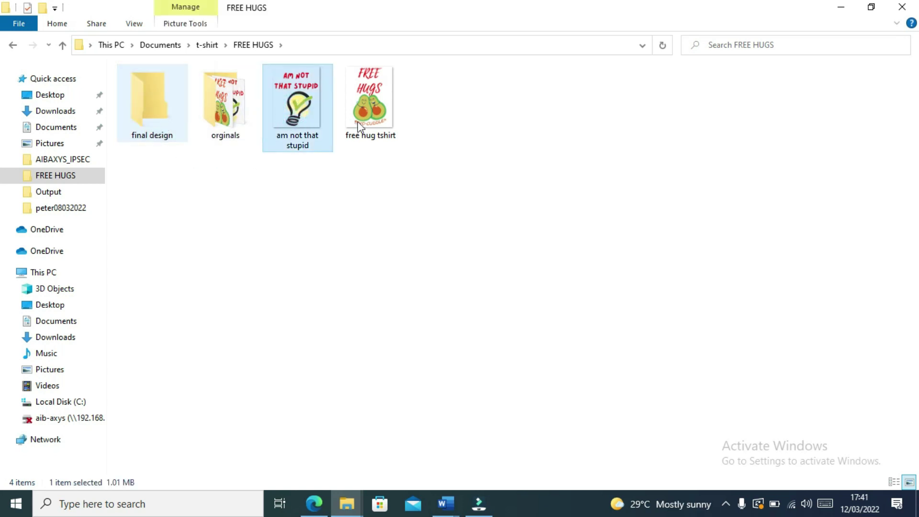
left_click_drag(319, 113, 159, 125)
double_click(159, 125)
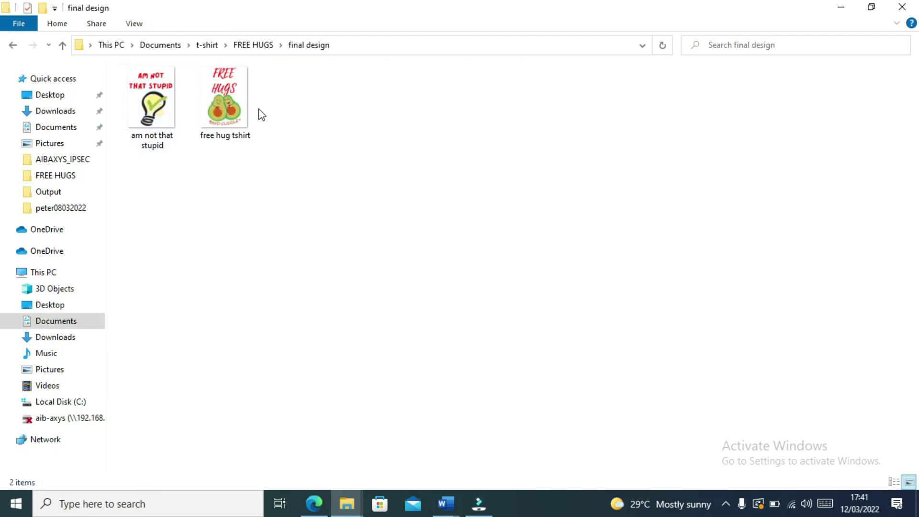
Step: Switch to the FREE HUGS design in Canva, dismiss the downloads list and view the AM NOT THAT STUPID design on page 2
left_click(313, 506)
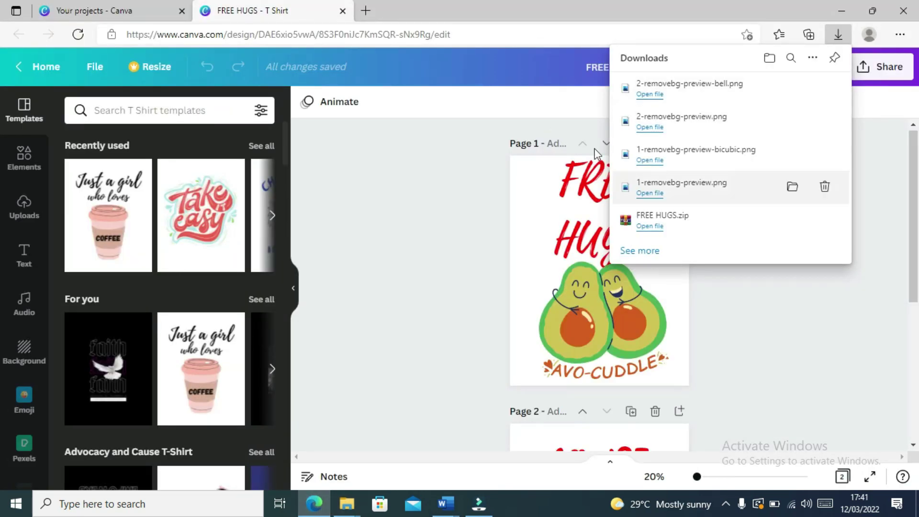
left_click(429, 156)
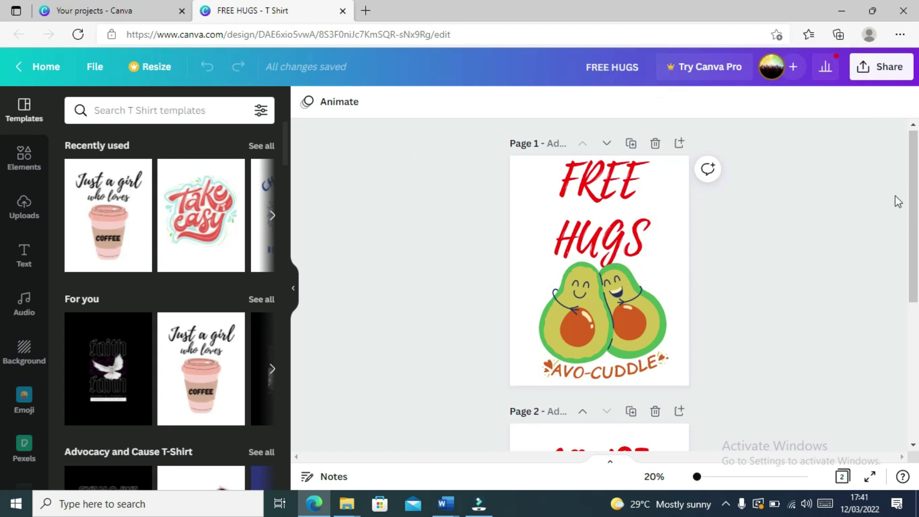
left_click_drag(914, 174, 898, 388)
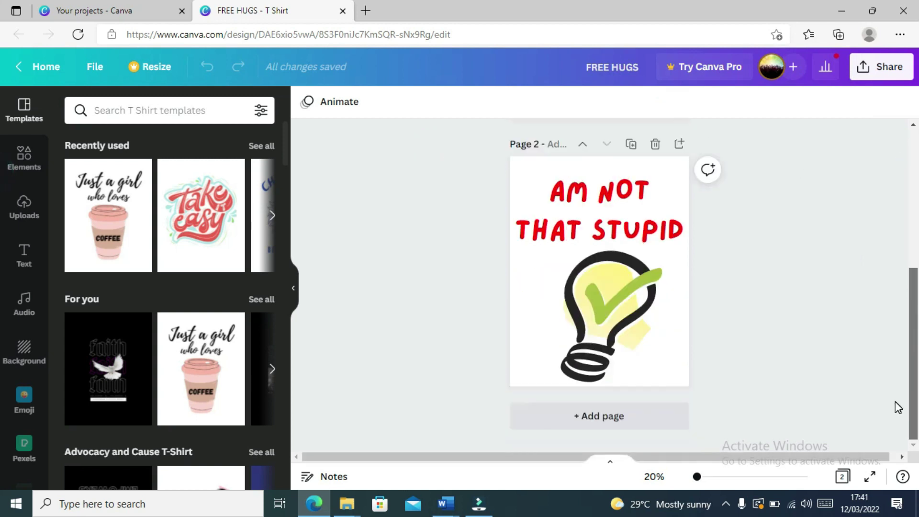